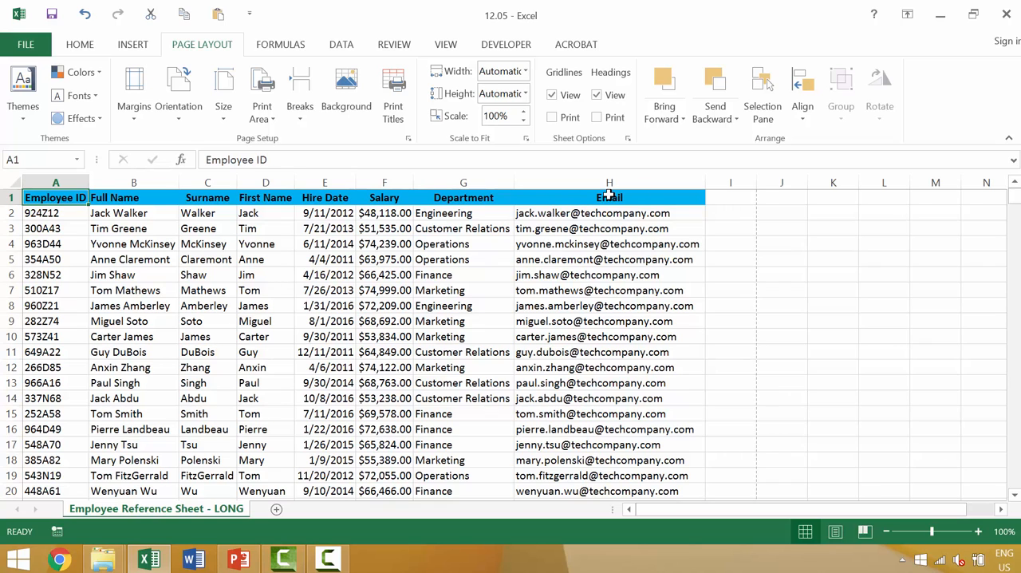
Step: Hide the Salary, Department and Email columns, F through H, and check the print page
click(336, 181)
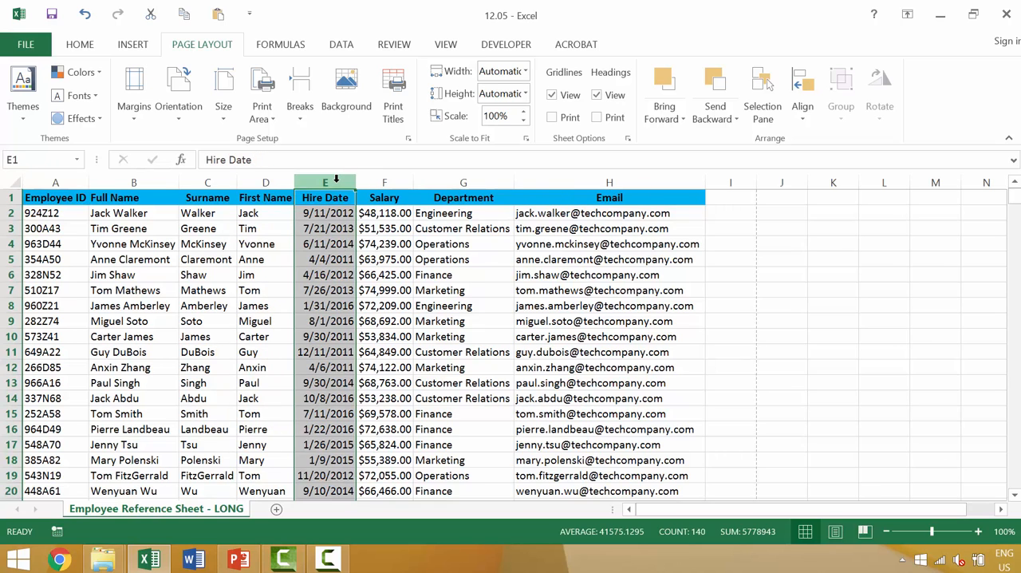
click(394, 181)
shift+click(610, 183)
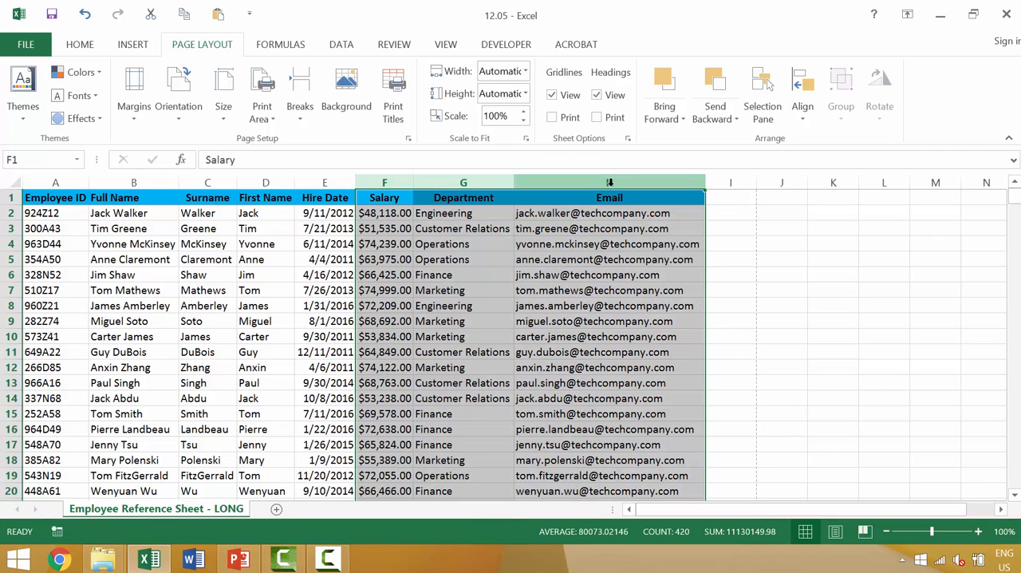
click(82, 46)
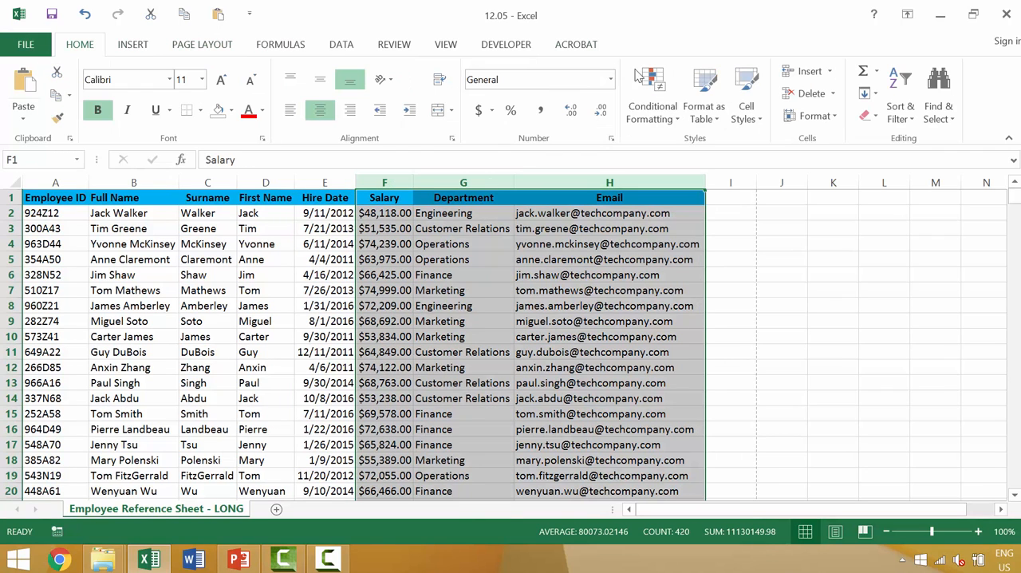
click(812, 115)
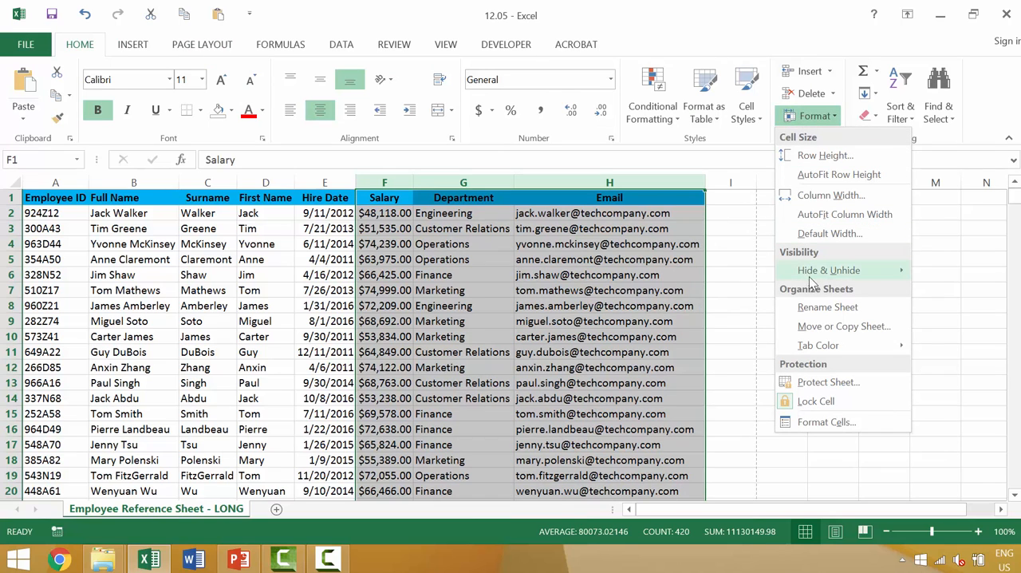
mouse_move(812, 275)
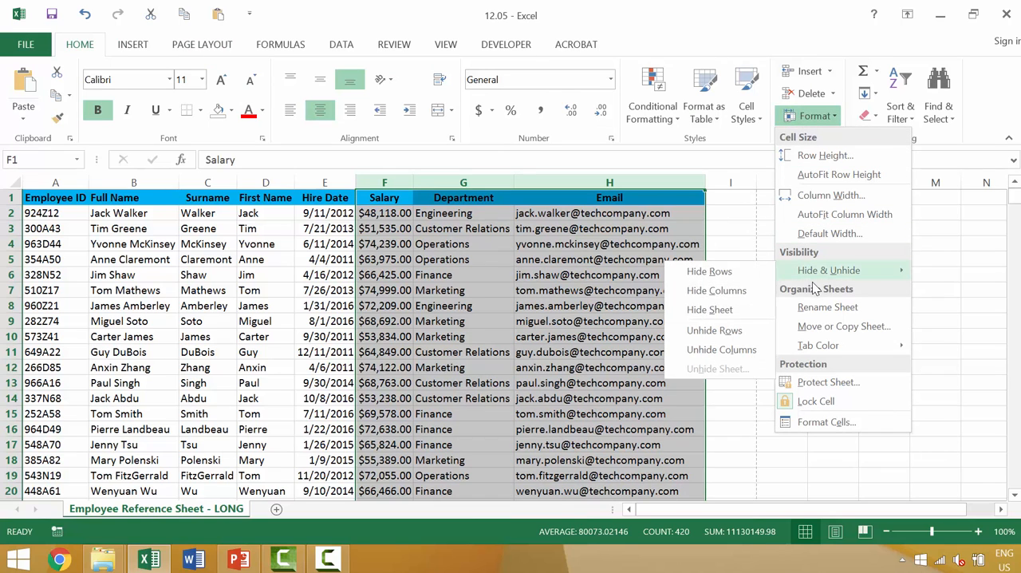
click(718, 291)
click(571, 306)
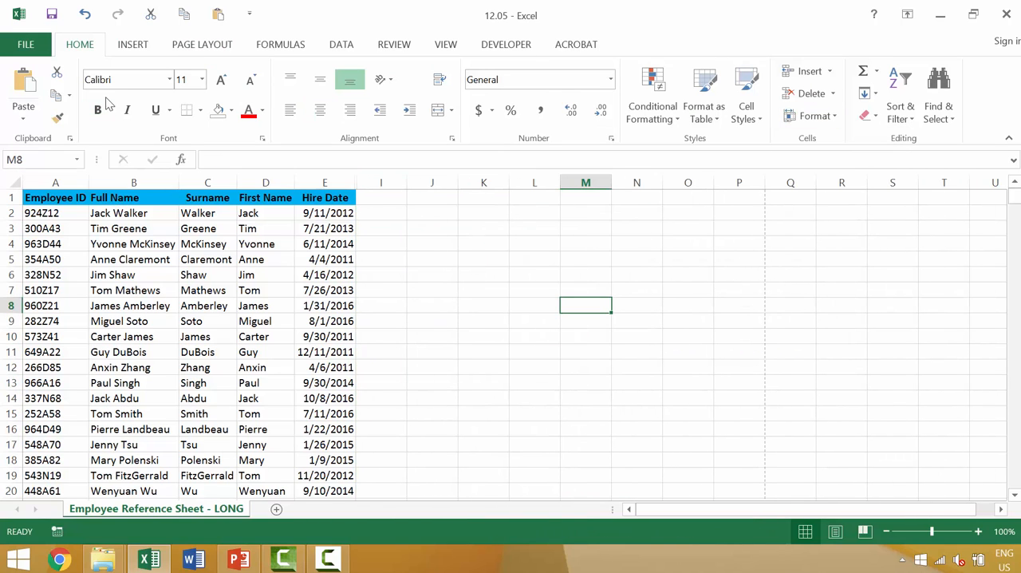
click(24, 47)
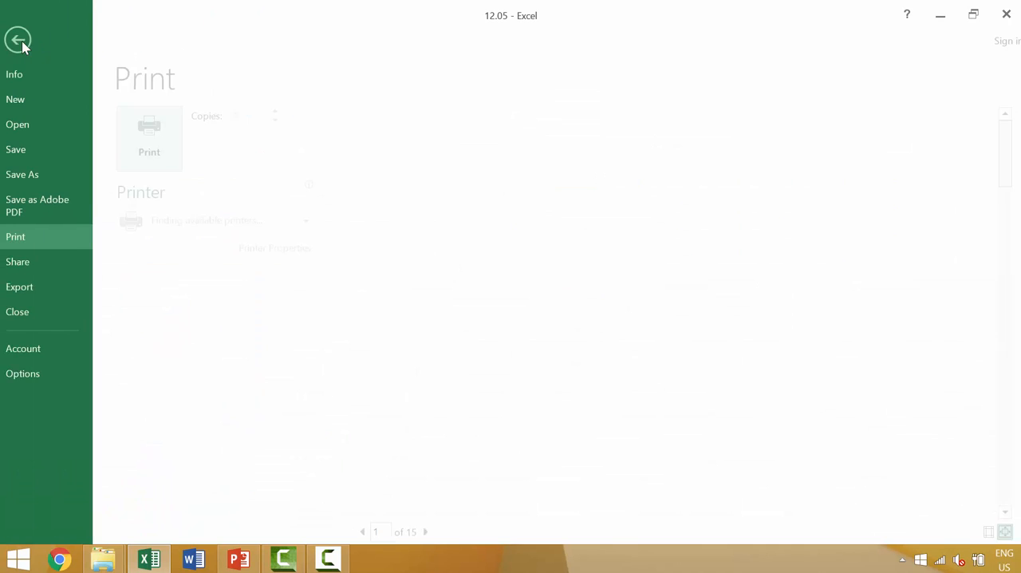
key(Escape)
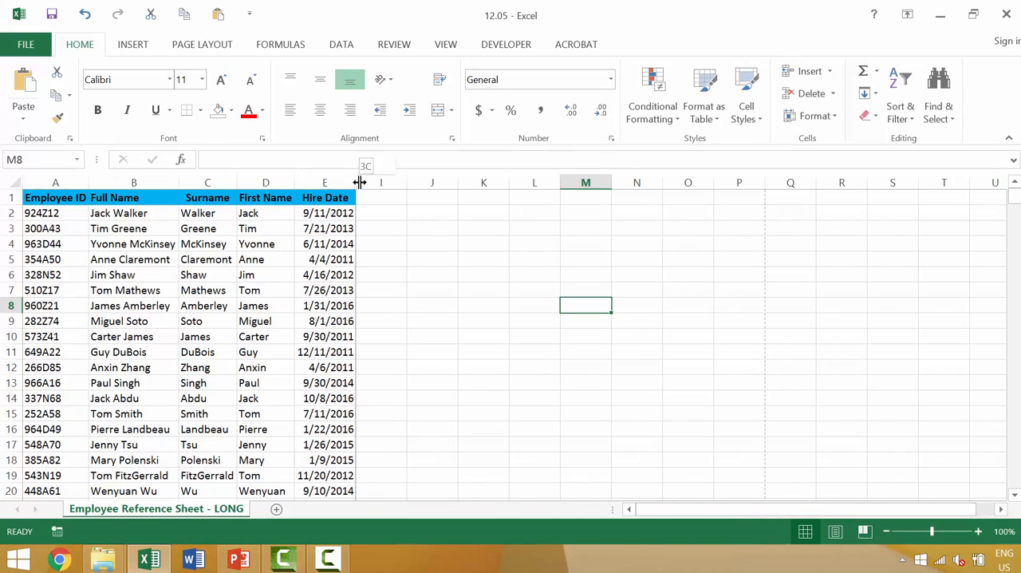
Step: Unhide columns F through H between Hire Date and column I, and return to cell A1
double_click(361, 183)
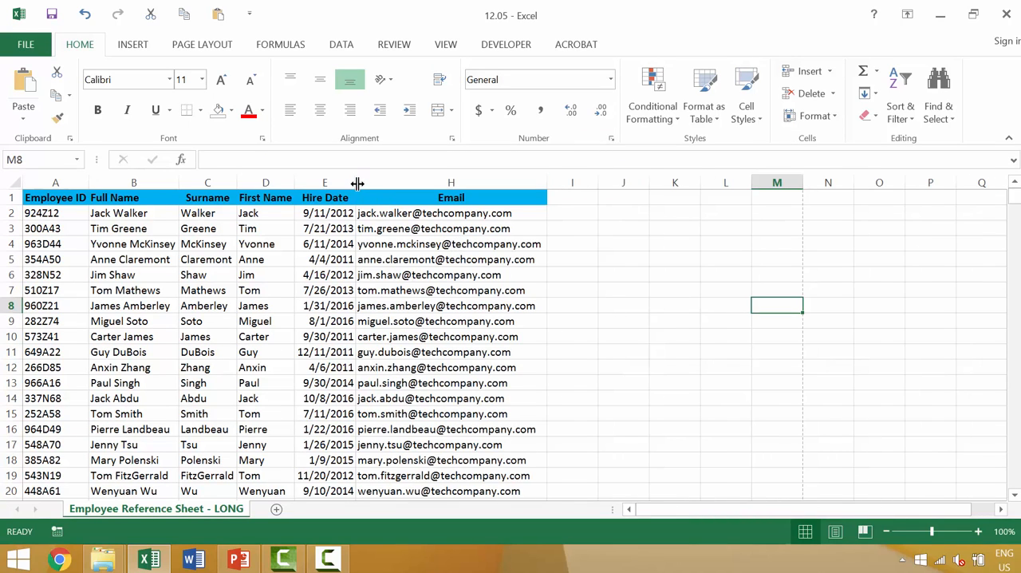
drag(336, 181, 378, 178)
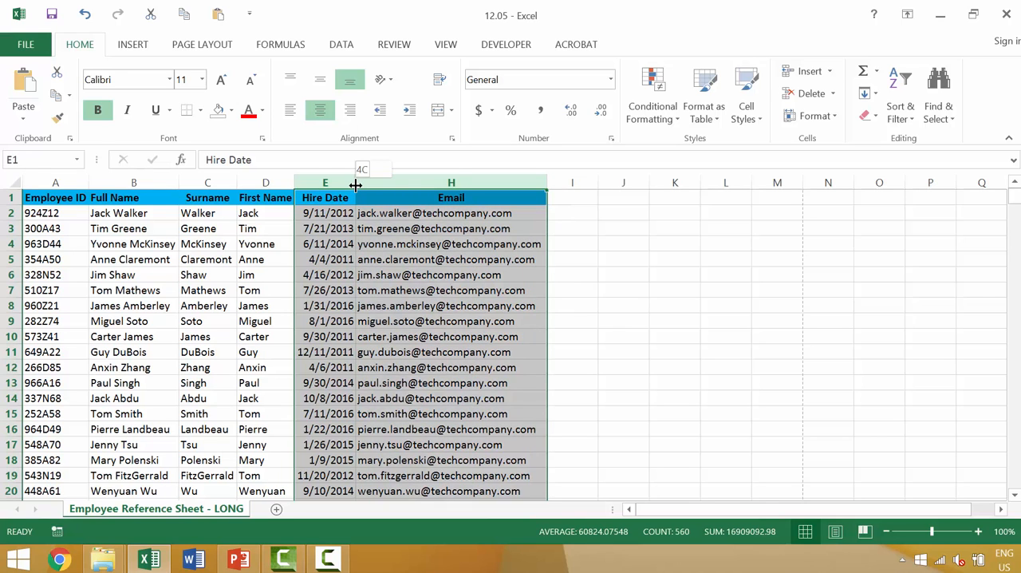
double_click(356, 183)
key(ctrl+Home)
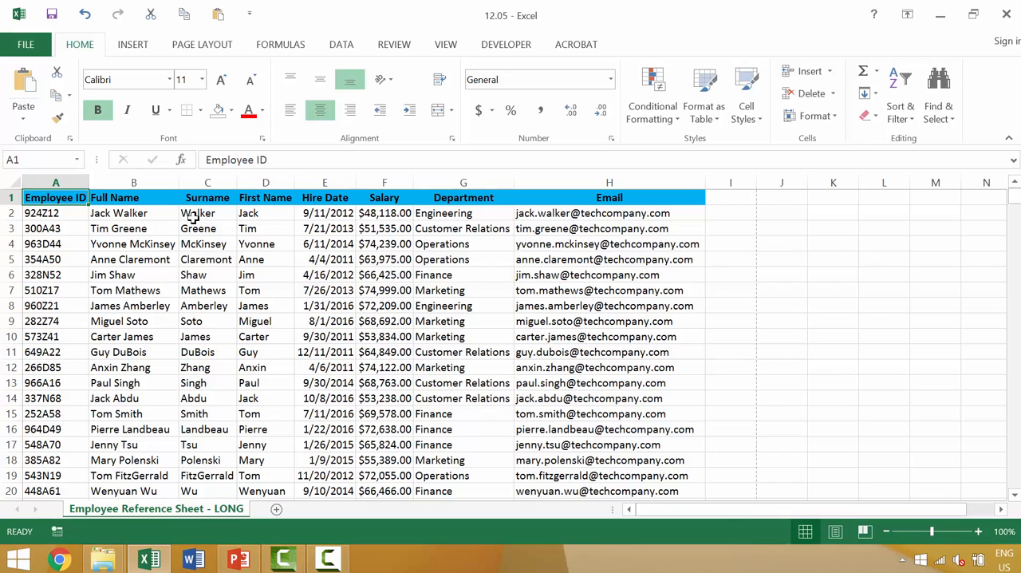
Step: Set columns A through E, Employee ID to Hire Date, as the sheet's print area
click(201, 46)
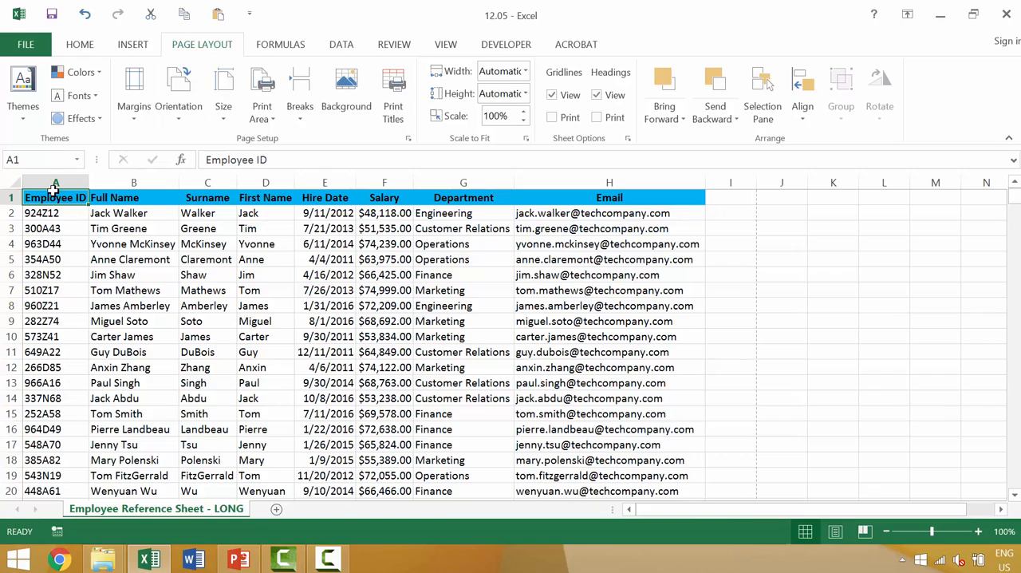
scroll(53, 189, down, 2)
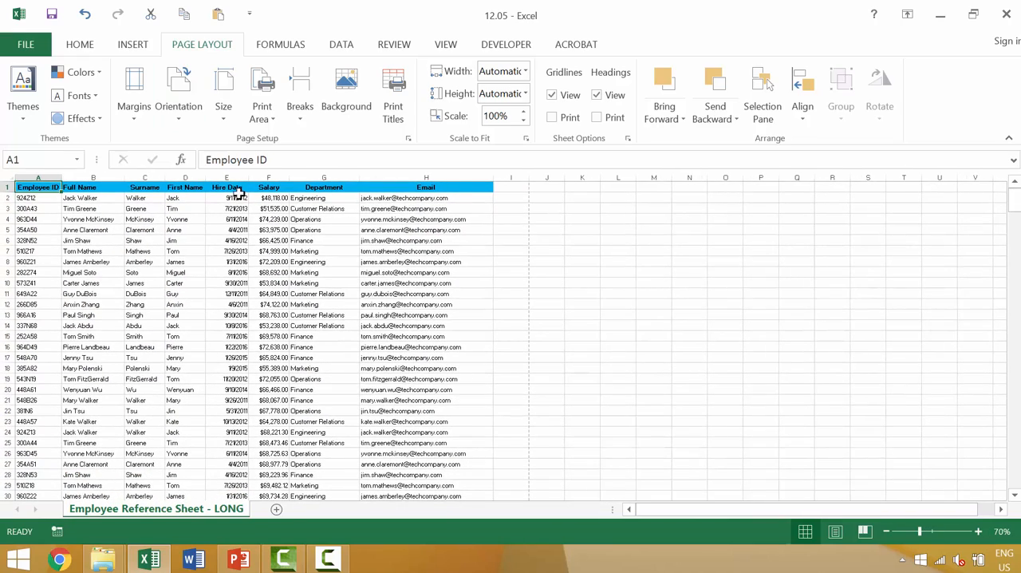
click(231, 177)
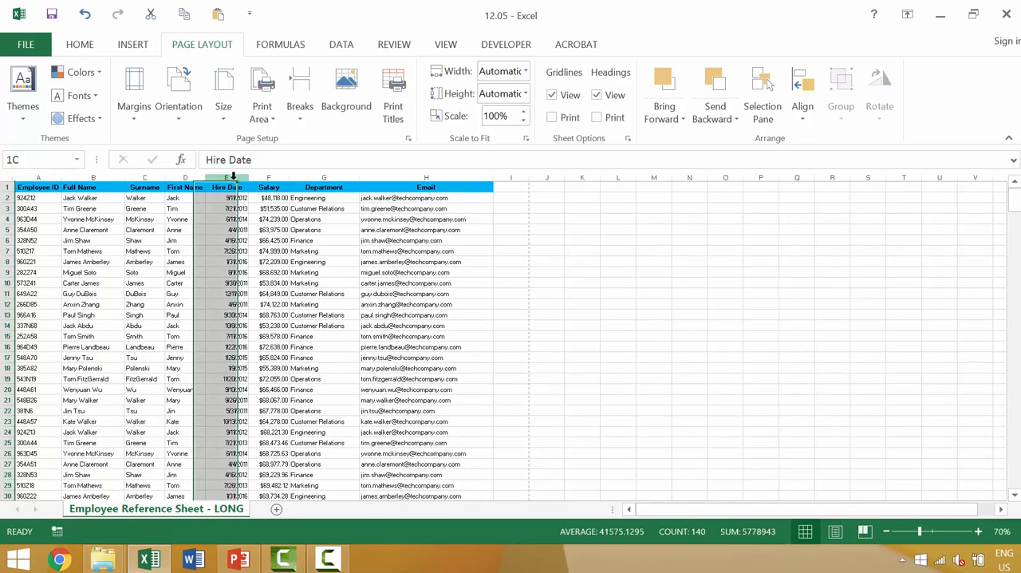
shift+click(42, 175)
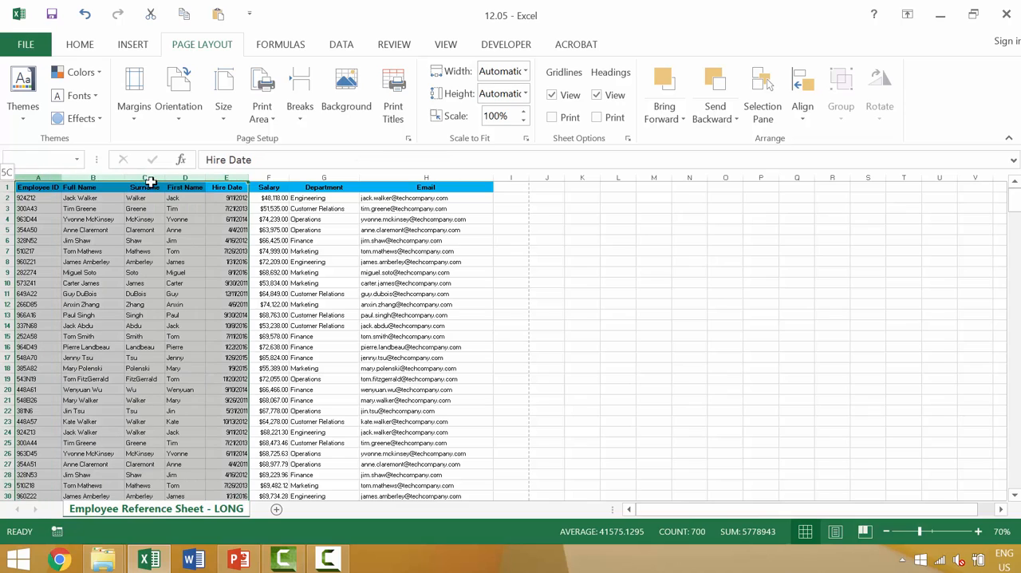
click(270, 94)
click(269, 142)
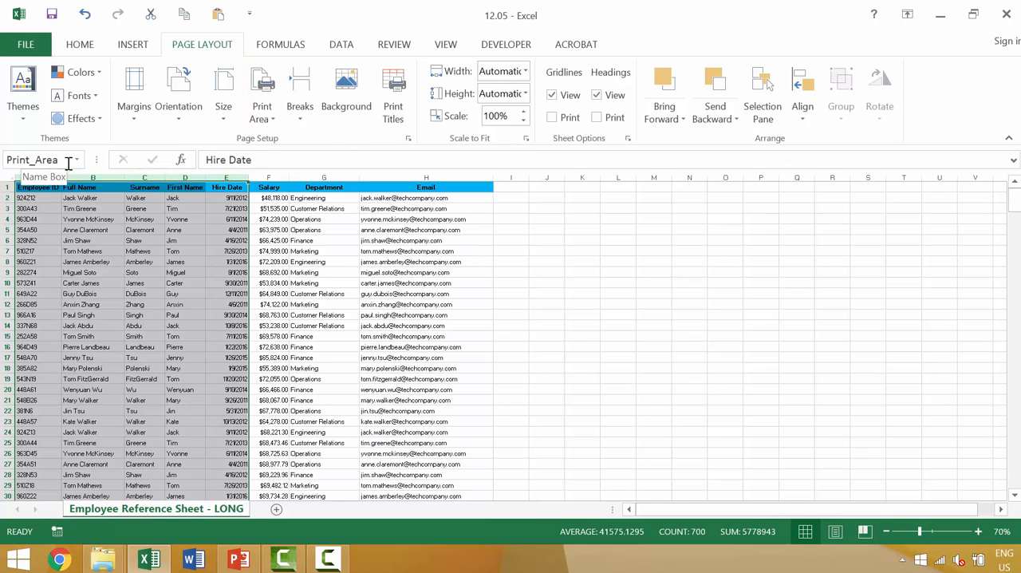
Step: Show the print preview and page through the print area to check its columns and headings, then return to the sheet
key(ctrl+p)
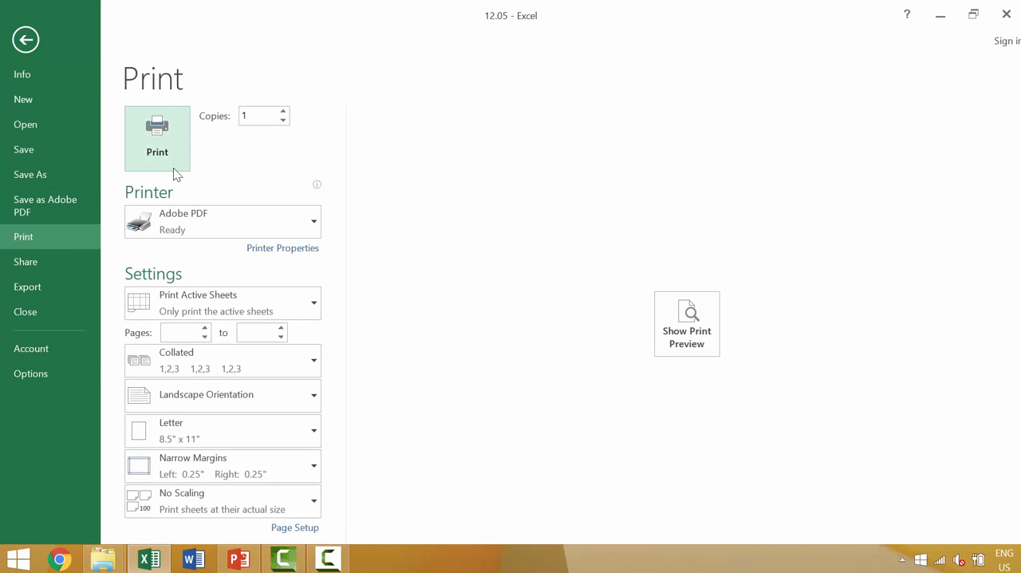
click(682, 318)
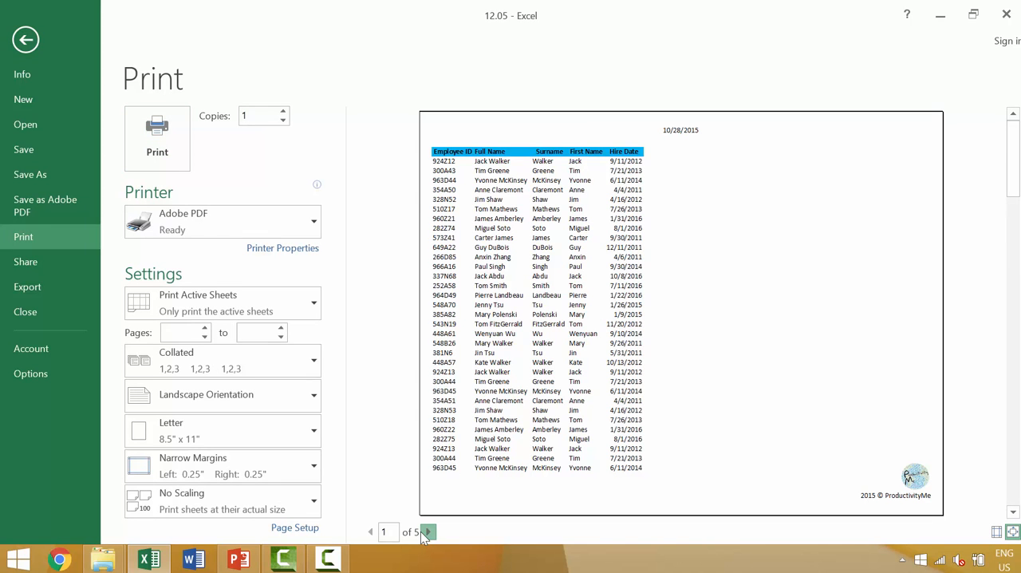
click(427, 531)
click(427, 531)
click(427, 532)
click(428, 531)
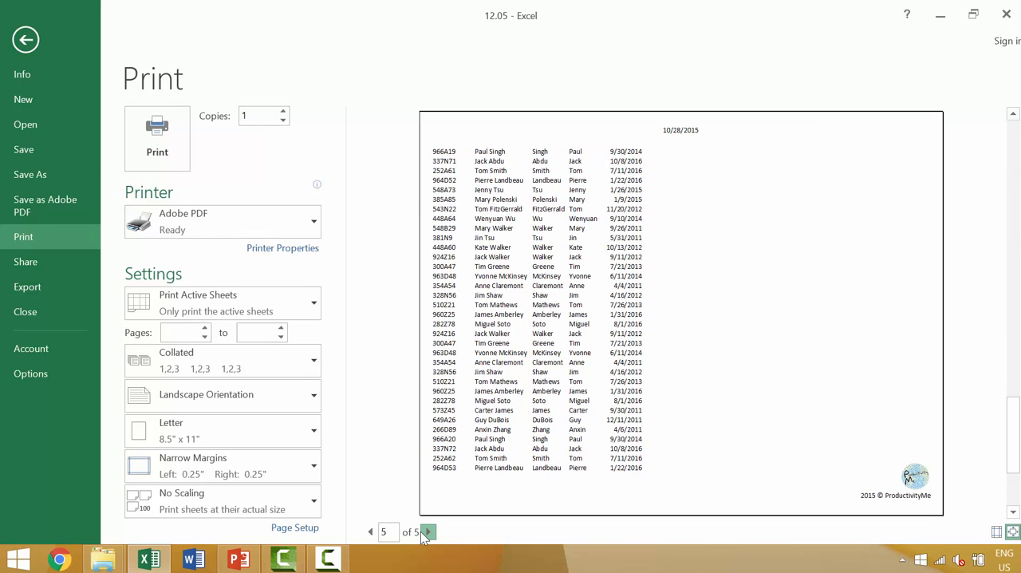
key(Escape)
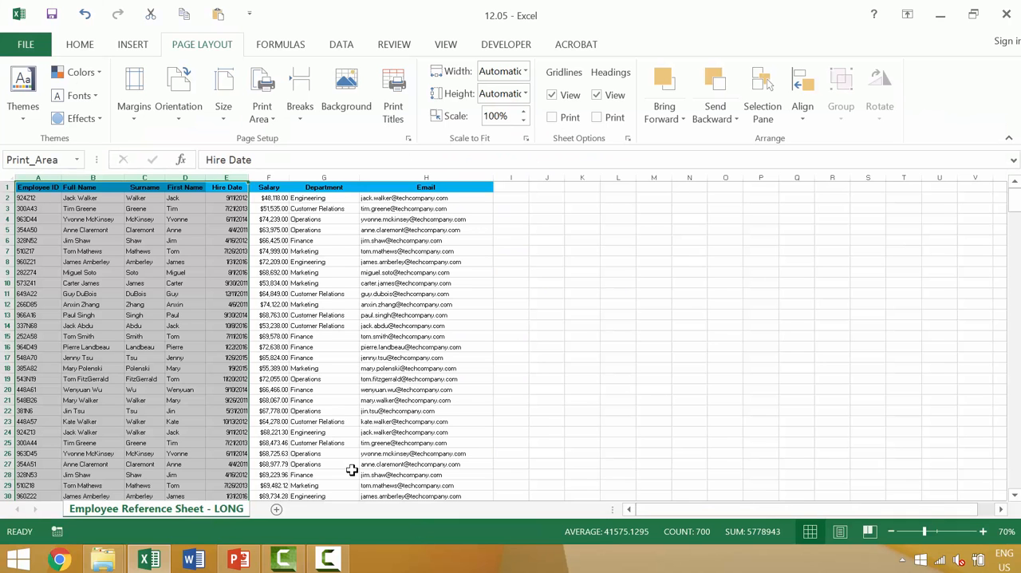
Step: Set the print titles to repeat header row 1 ($1:$1) at the top of every page
click(394, 110)
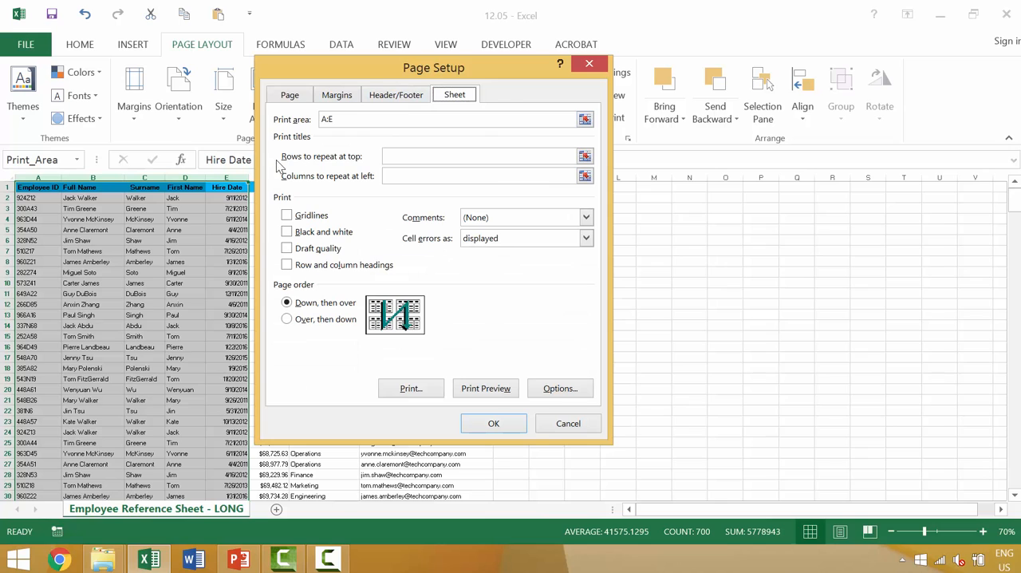
click(585, 157)
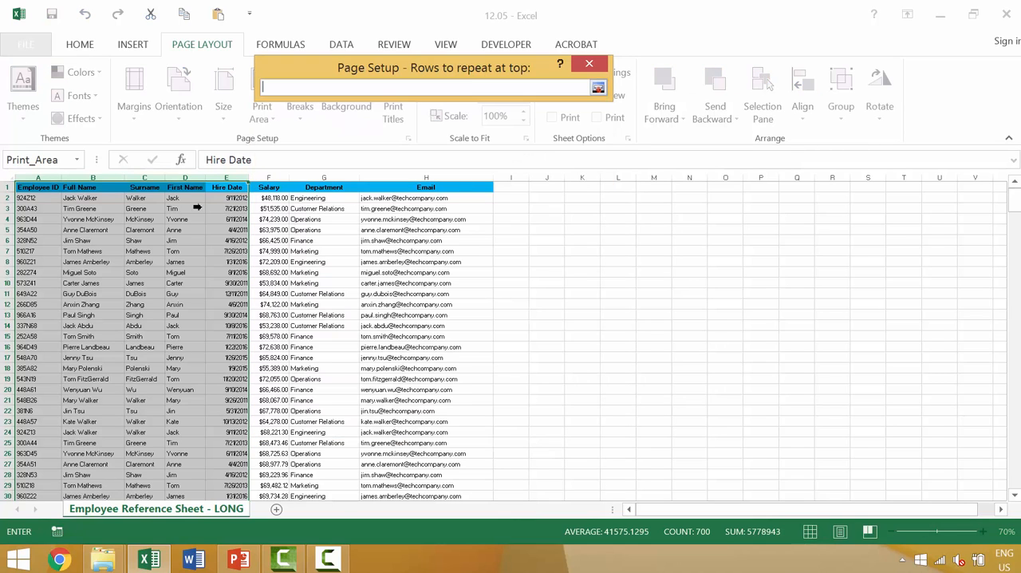
click(21, 185)
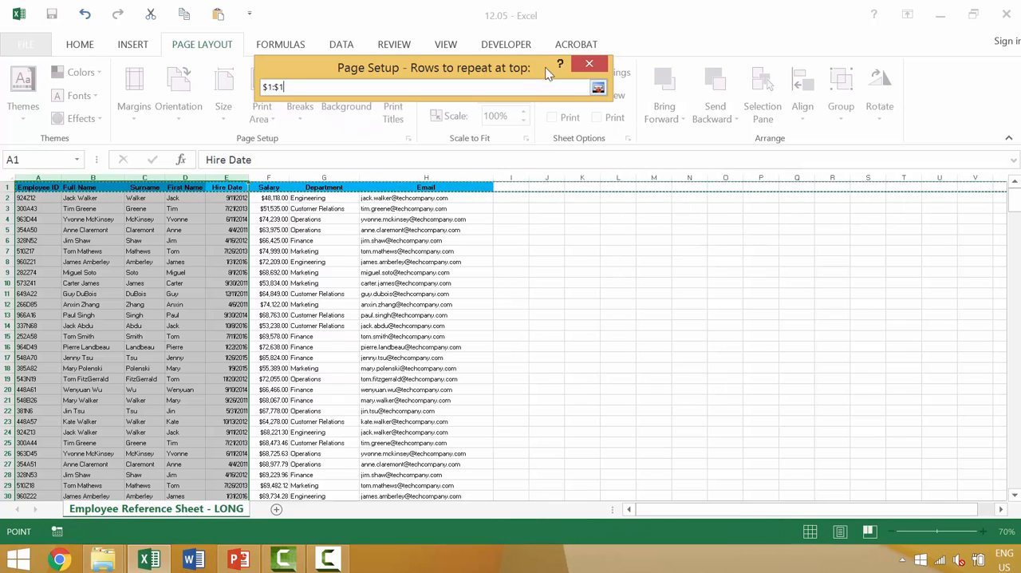
click(598, 89)
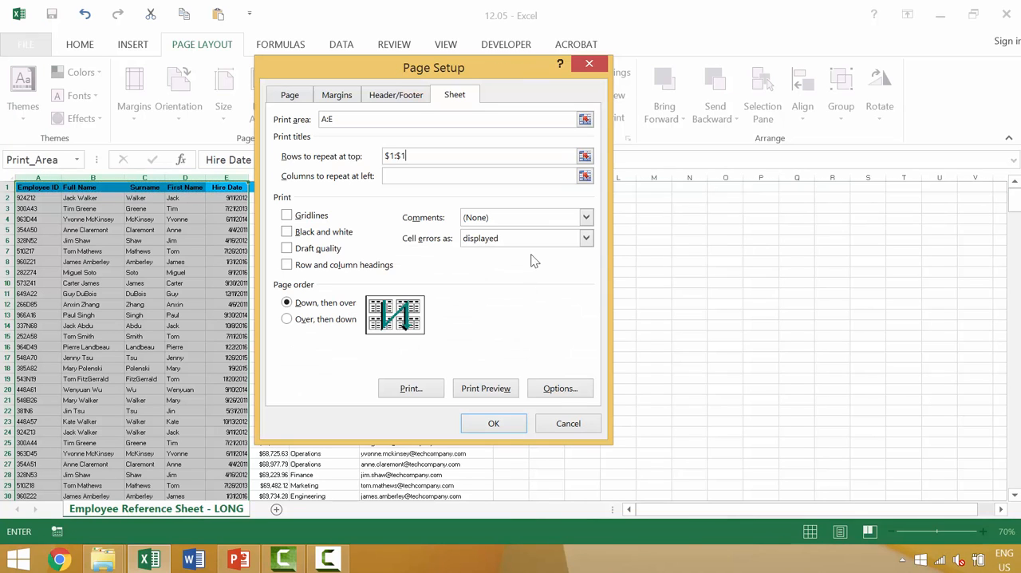
click(493, 423)
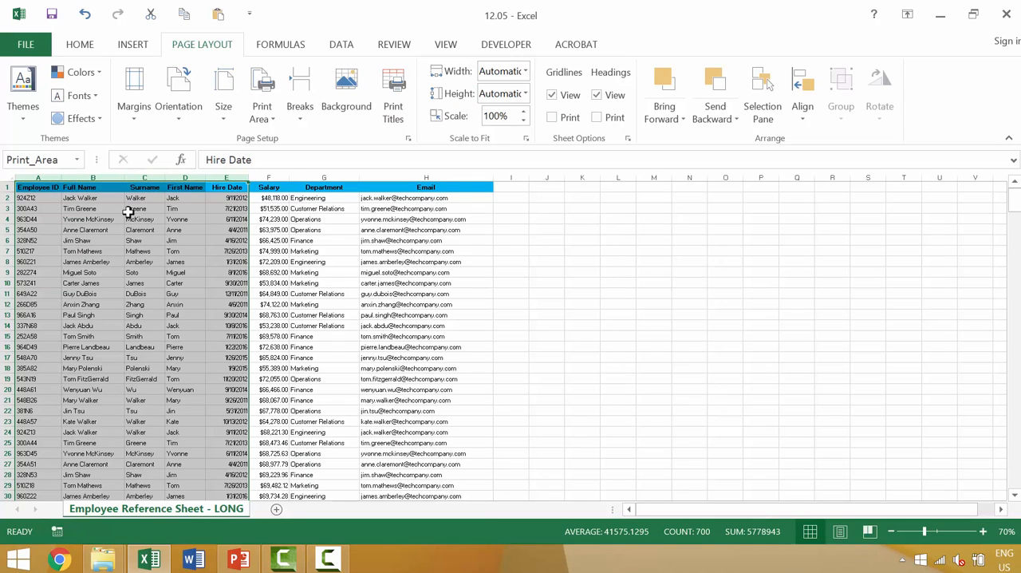
Step: Preview the printout through to the last page to check the repeated header row, and return to the sheet
key(ctrl+p)
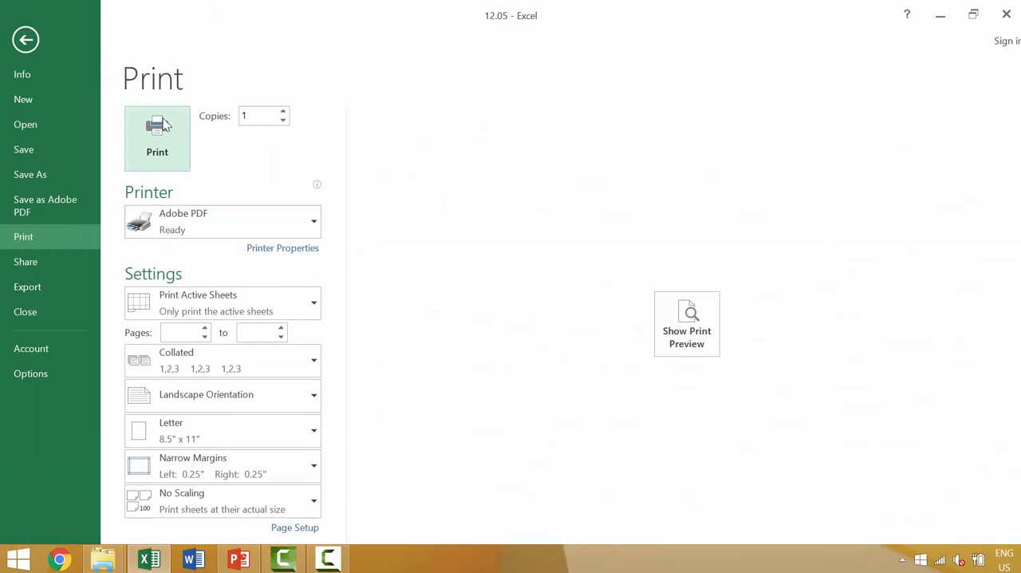
click(682, 319)
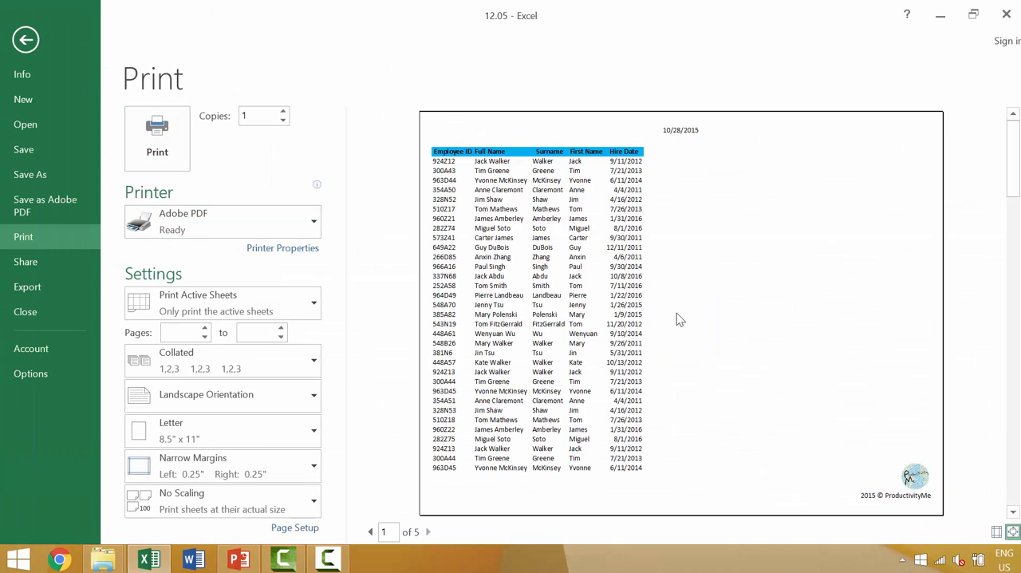
scroll(604, 271, down, 4)
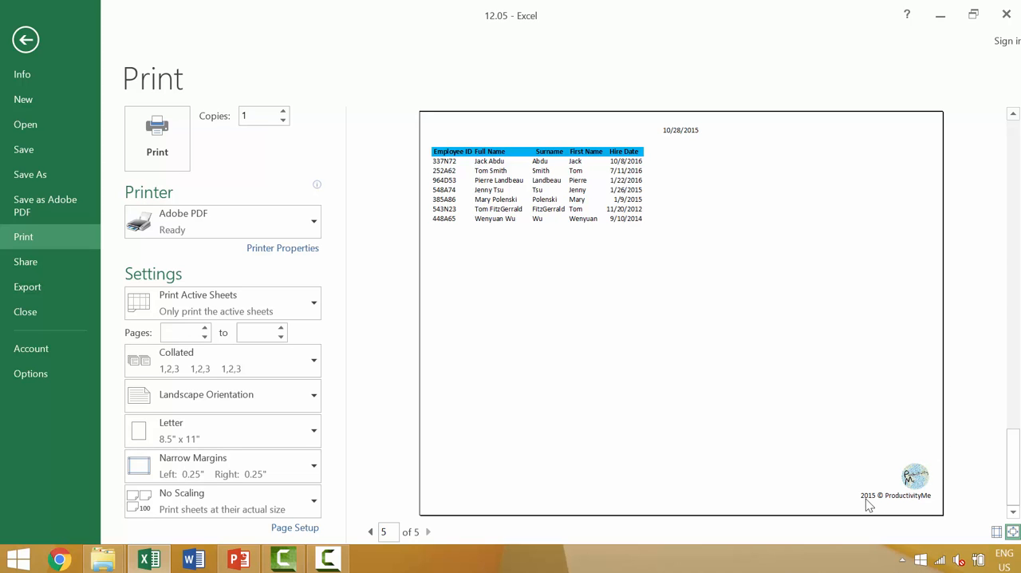
key(Escape)
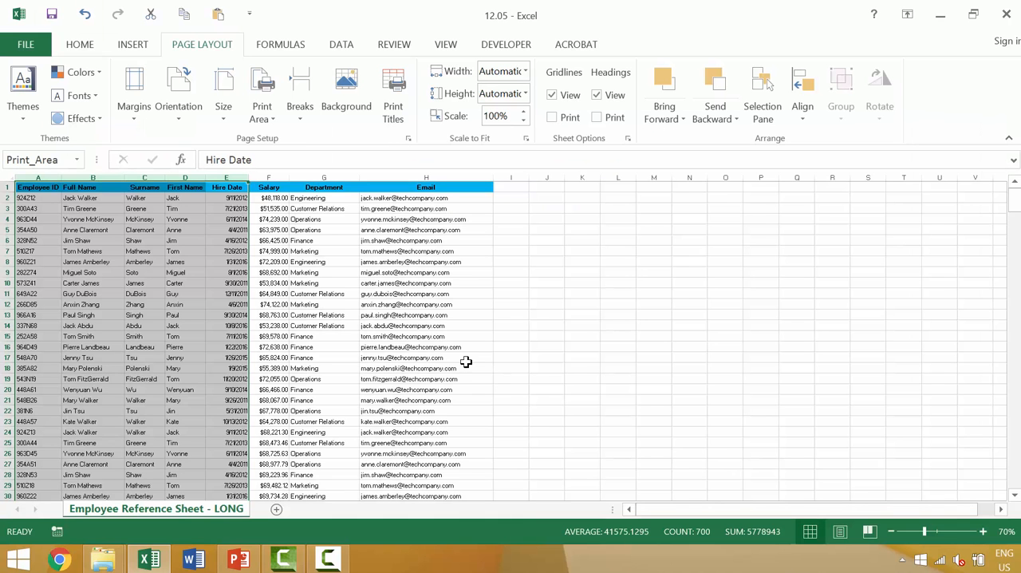
click(234, 260)
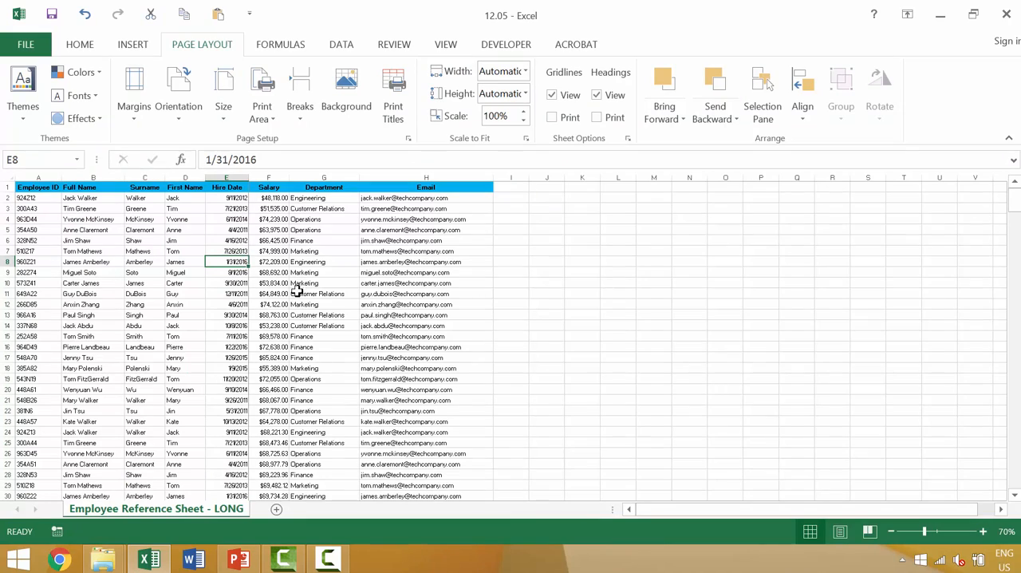
click(269, 188)
shift+click(412, 461)
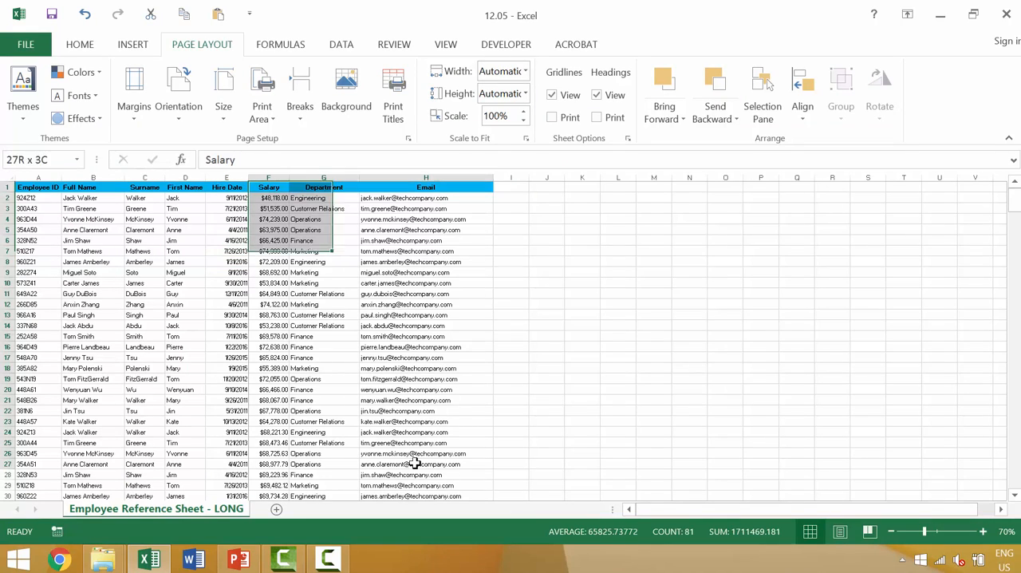
scroll(405, 455, down, 2)
scroll(367, 447, down, 8)
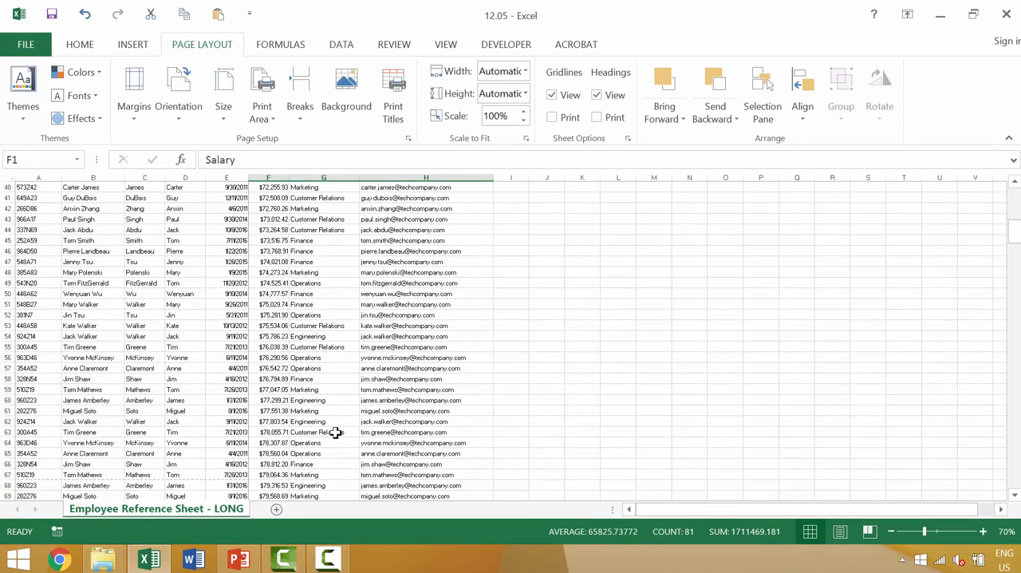
scroll(332, 429, up, 10)
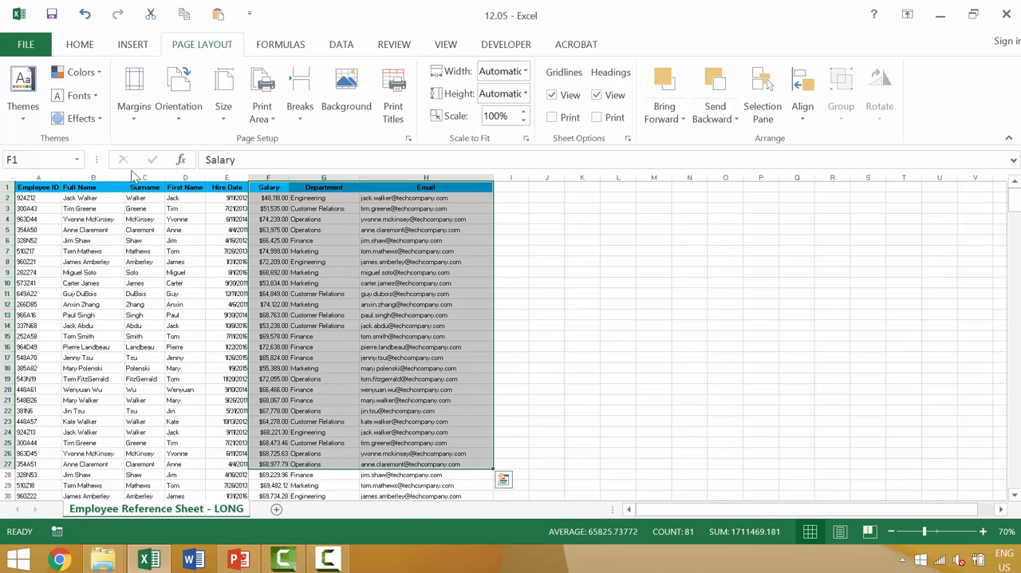
scroll(135, 319, down, 13)
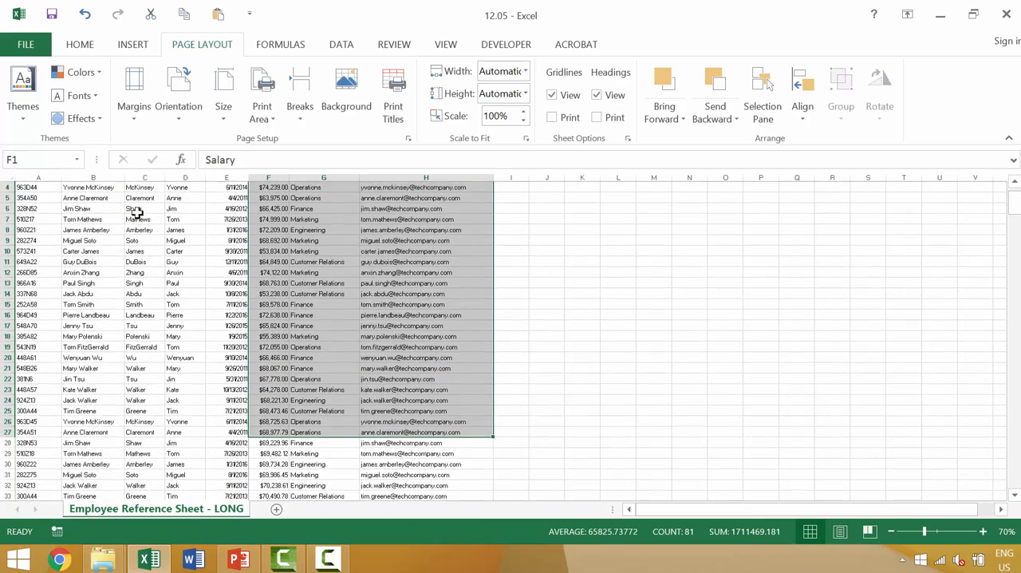
scroll(135, 321, down, 20)
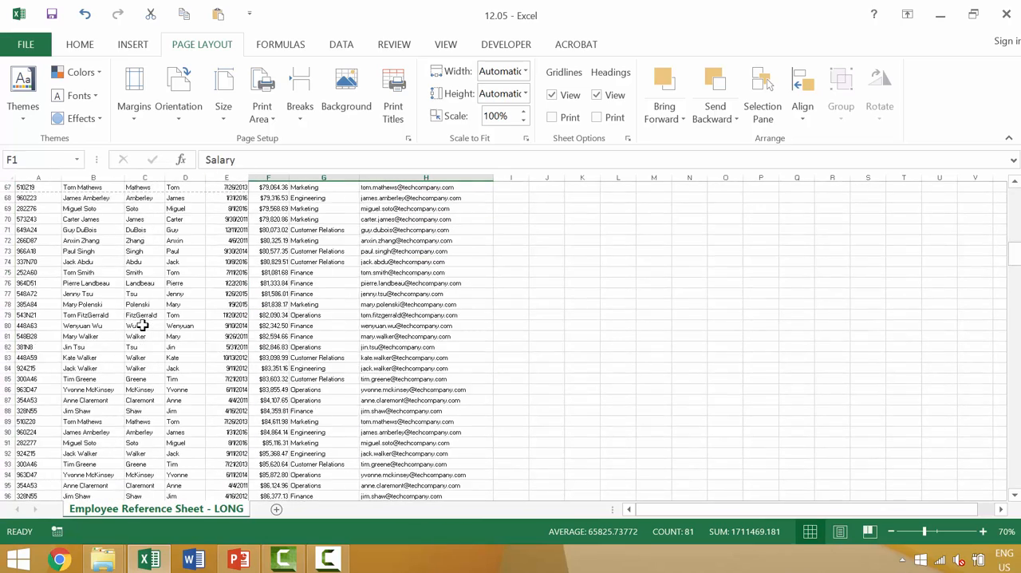
Step: Show the print preview and page to its end to check where the employee list stops, then return to the sheet
key(ctrl+p)
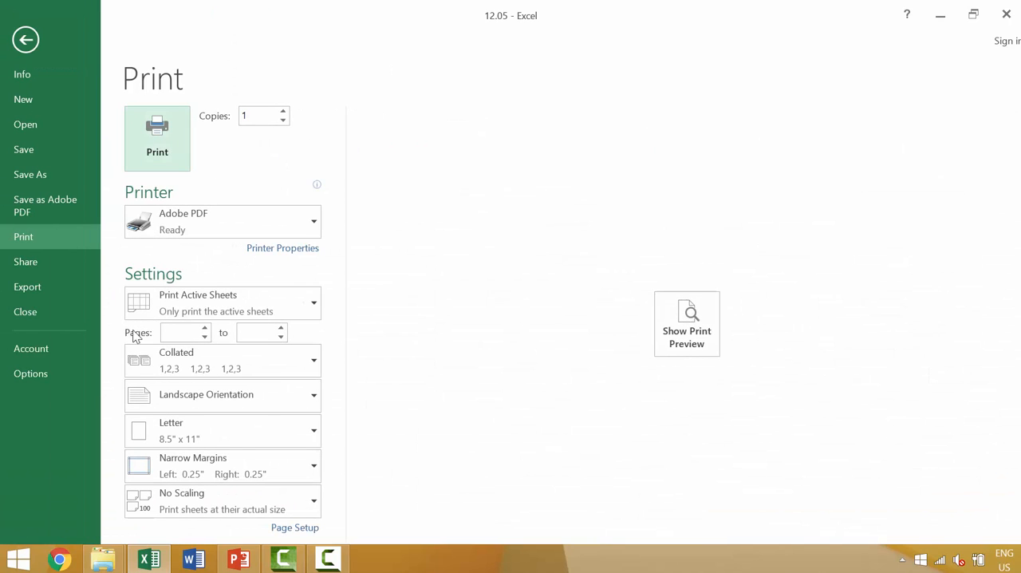
click(674, 305)
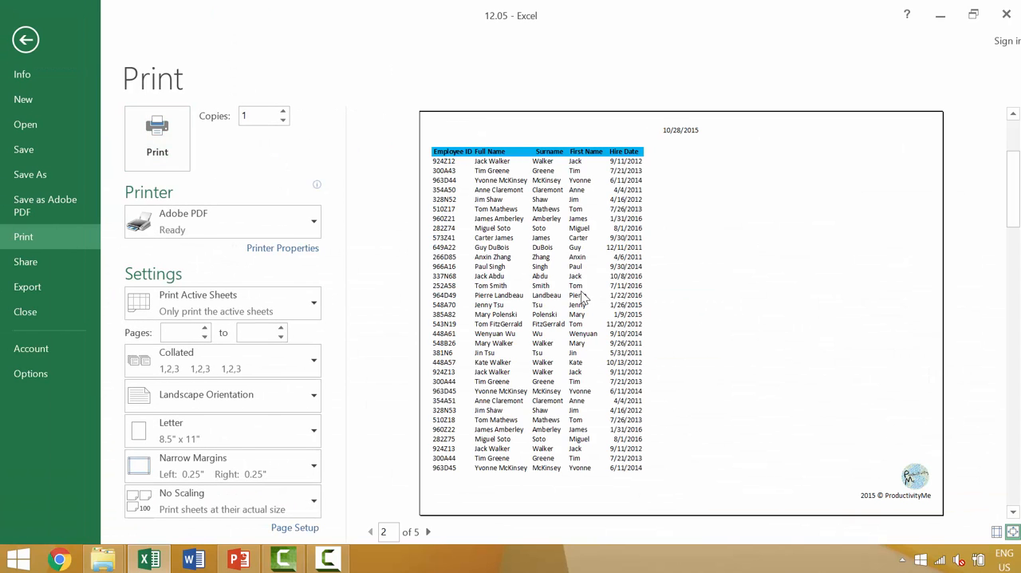
scroll(581, 292, down, 4)
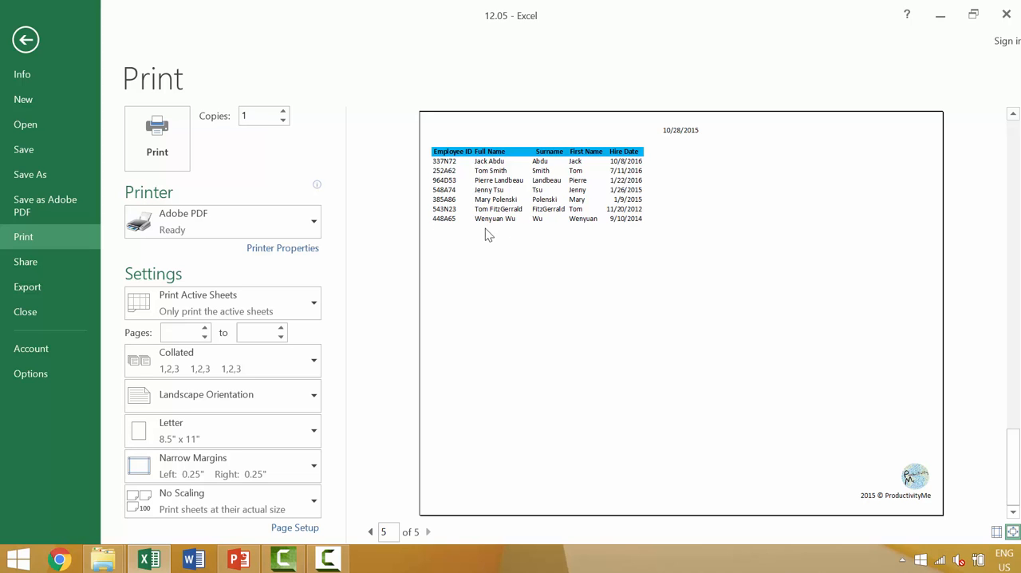
key(Escape)
Step: Start a new employee record in row 141 by entering the employee ID and the employee's full name
scroll(164, 335, down, 11)
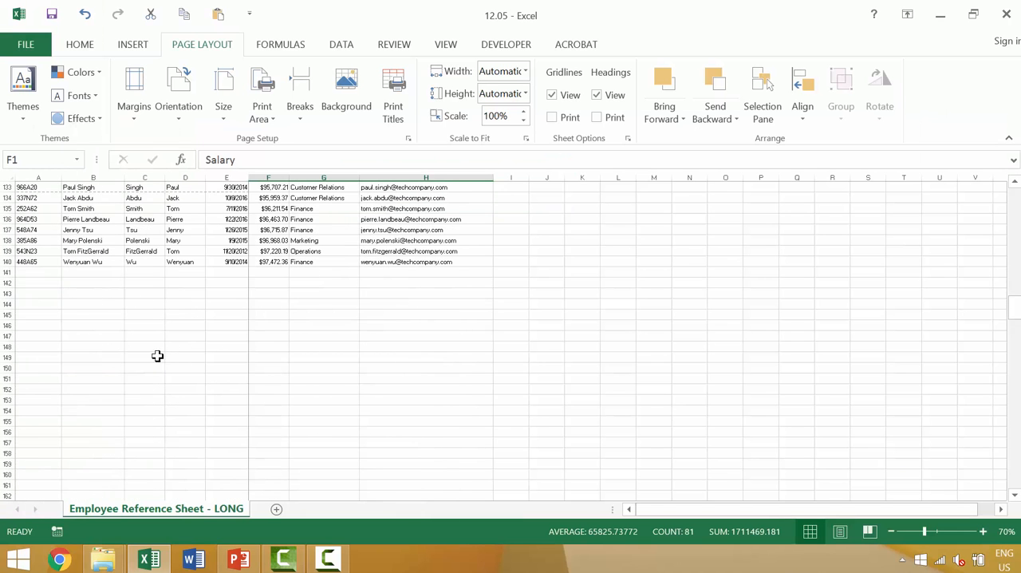
click(23, 274)
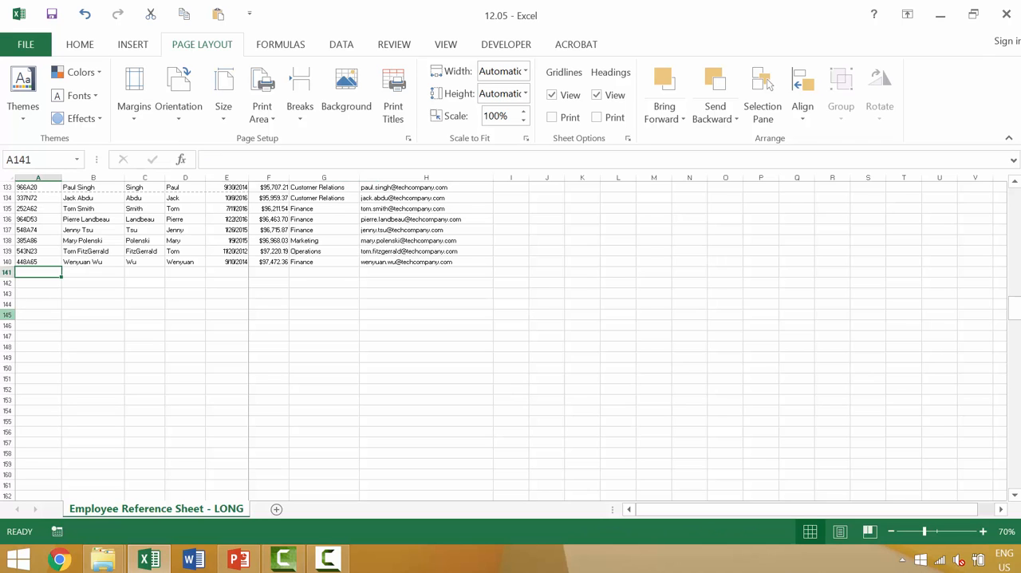
ctrl+scroll(47, 301, up, 3)
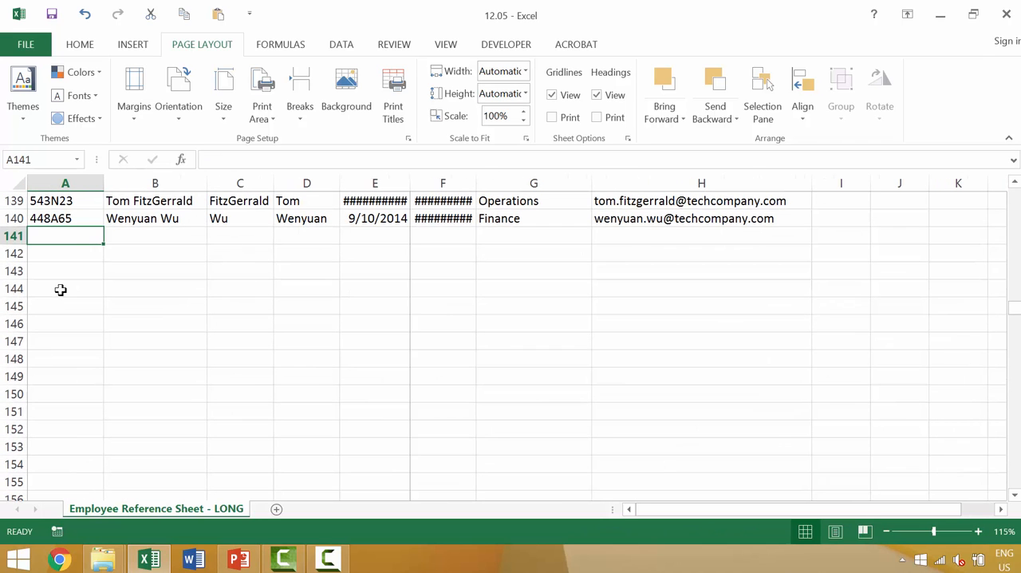
ctrl+scroll(66, 289, up, 1)
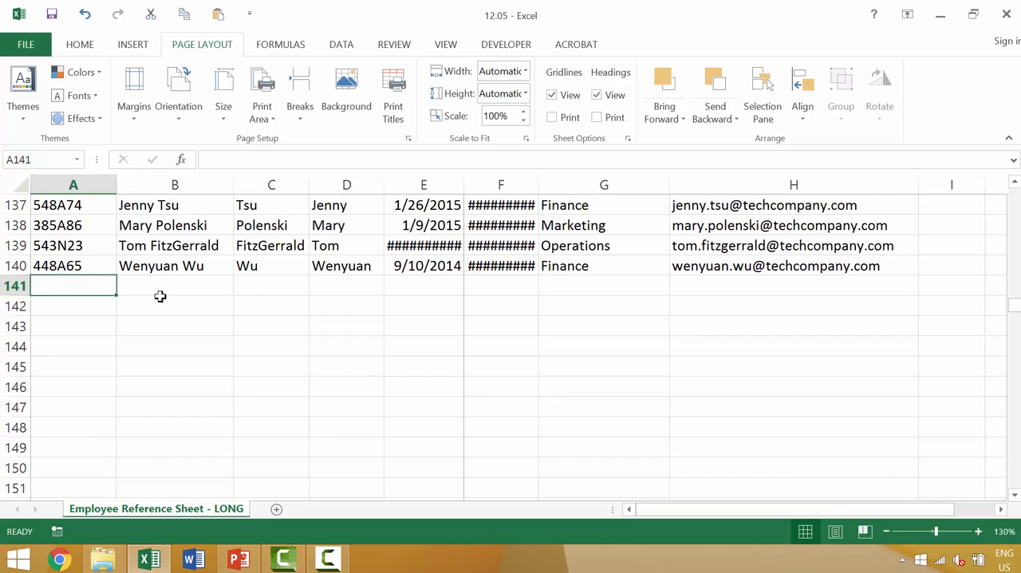
text(454B)
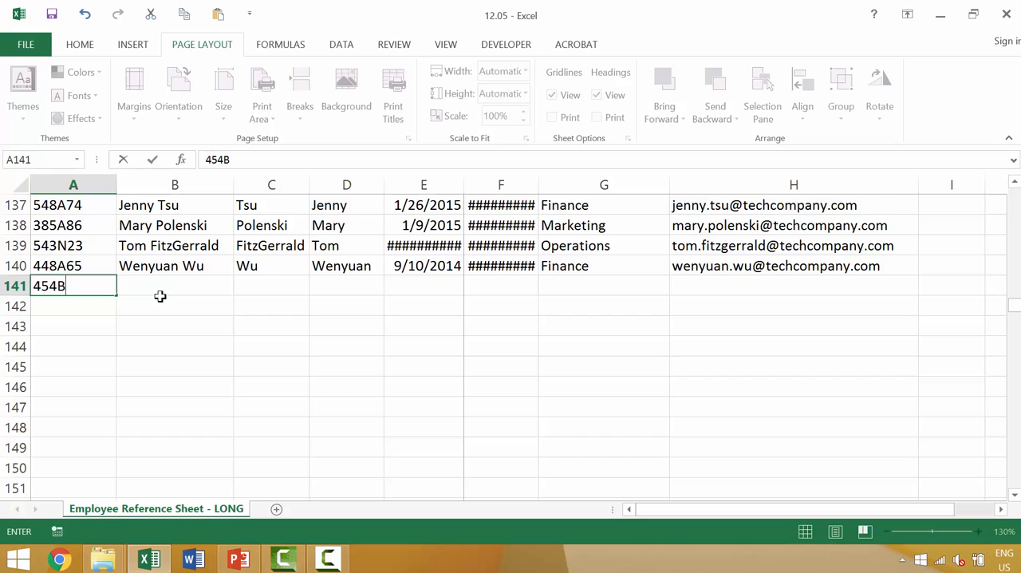
text(65)
key(Tab)
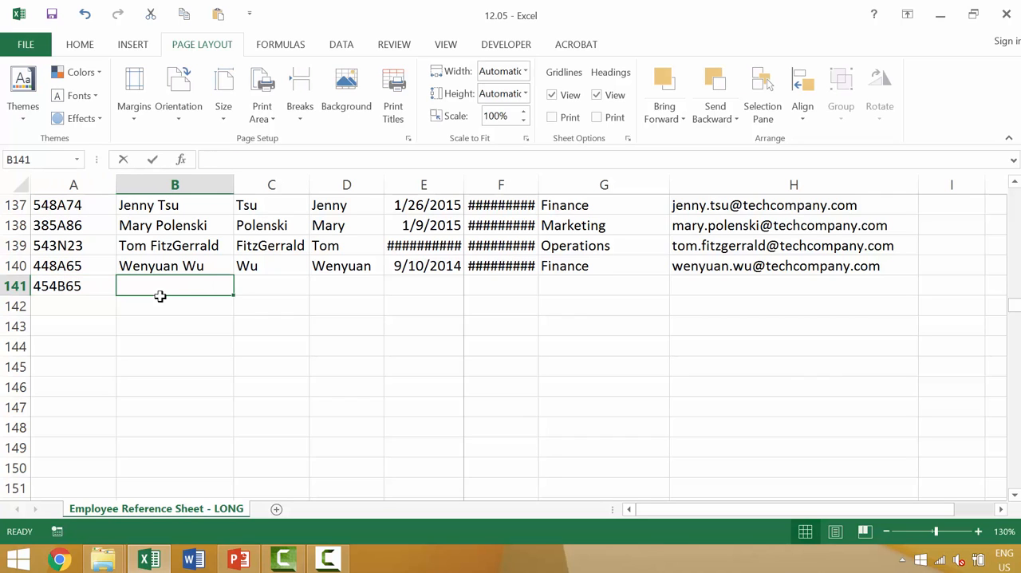
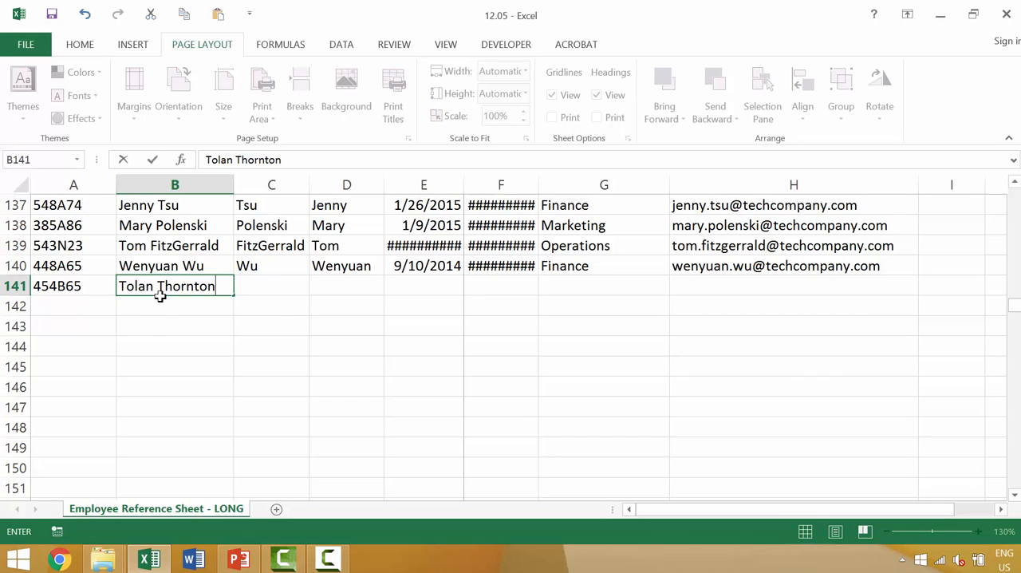
Step: Complete columns C to E of row 141 with the employee's surname, first name and the hire date 10/28/2015
key(Tab)
key(ctrl+Return)
key(Tab)
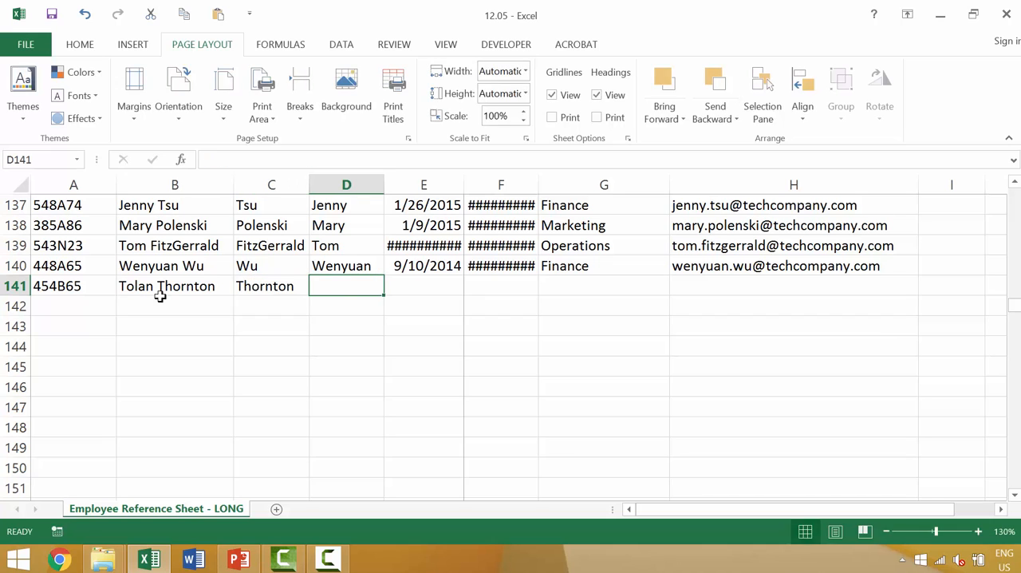
key(Tab)
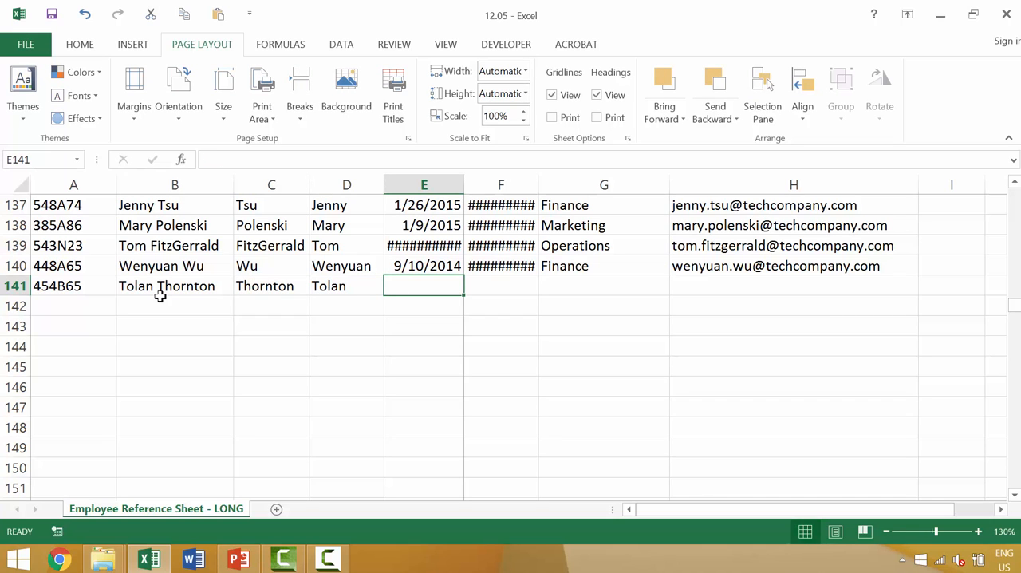
text(10/28/2015)
key(Tab)
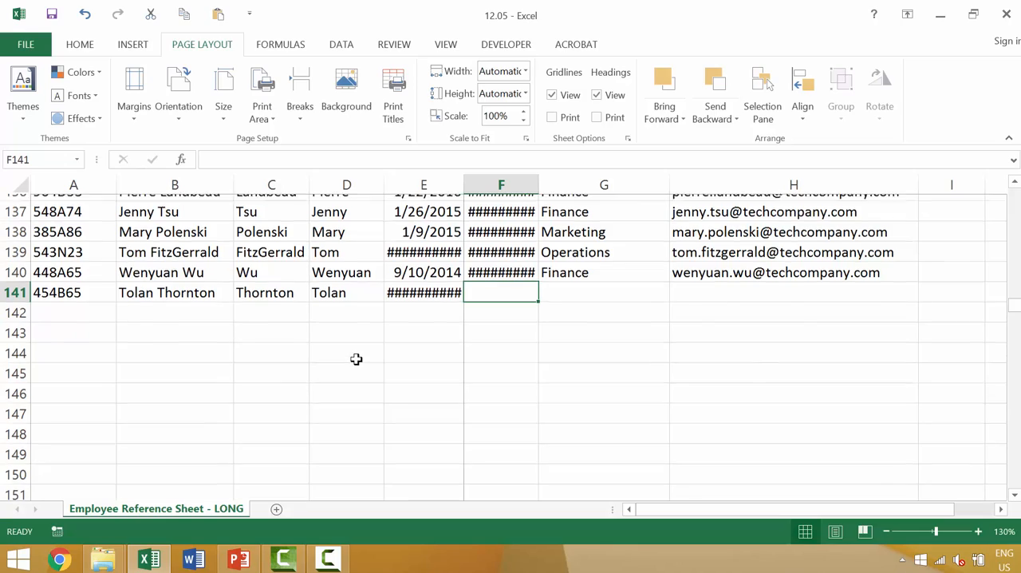
Step: Preview the printout's last page to check for the record added in row 141, and return to the sheet
scroll(356, 360, up, 6)
scroll(356, 360, up, 20)
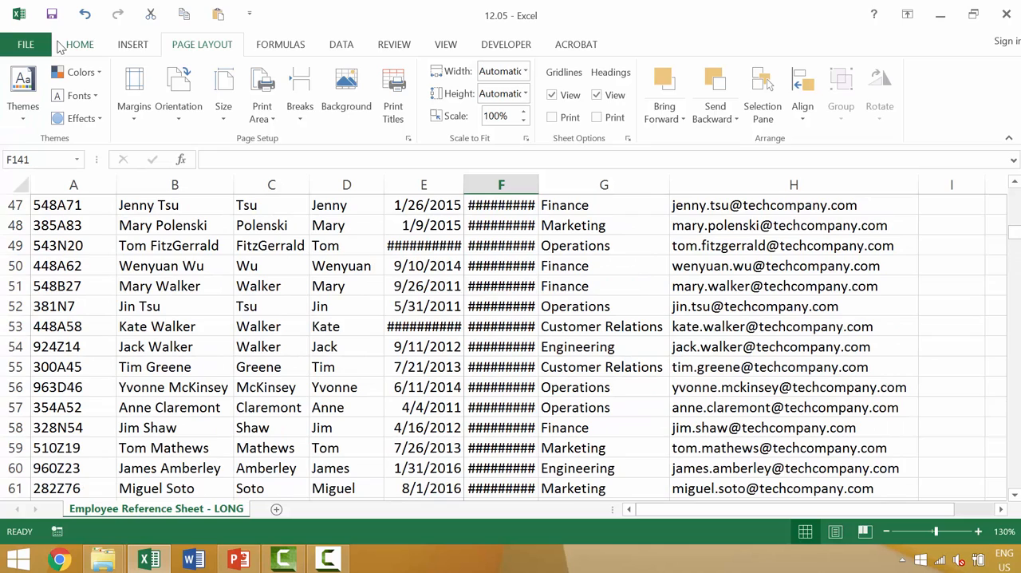
key(ctrl+p)
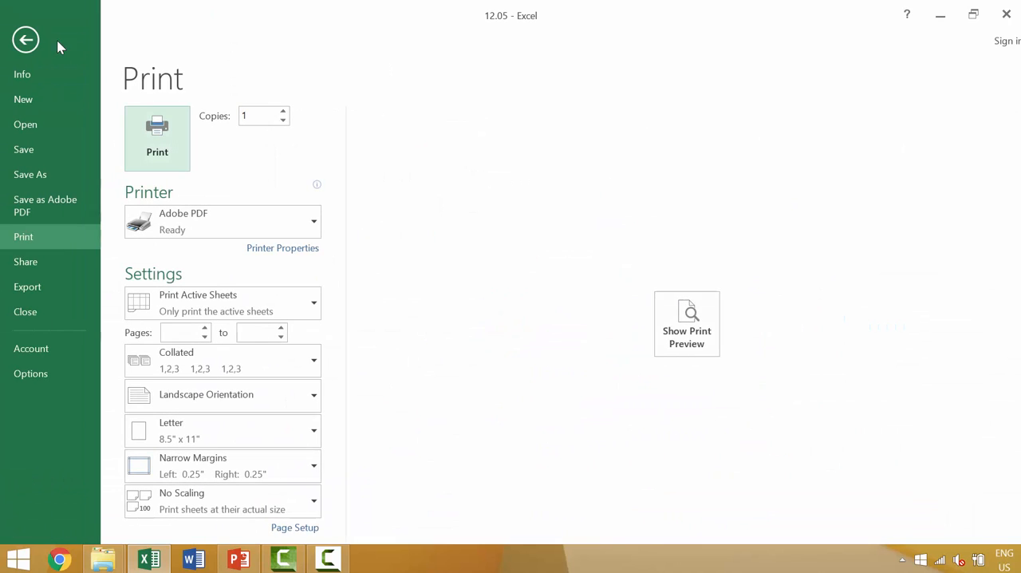
click(704, 320)
scroll(576, 292, down, 5)
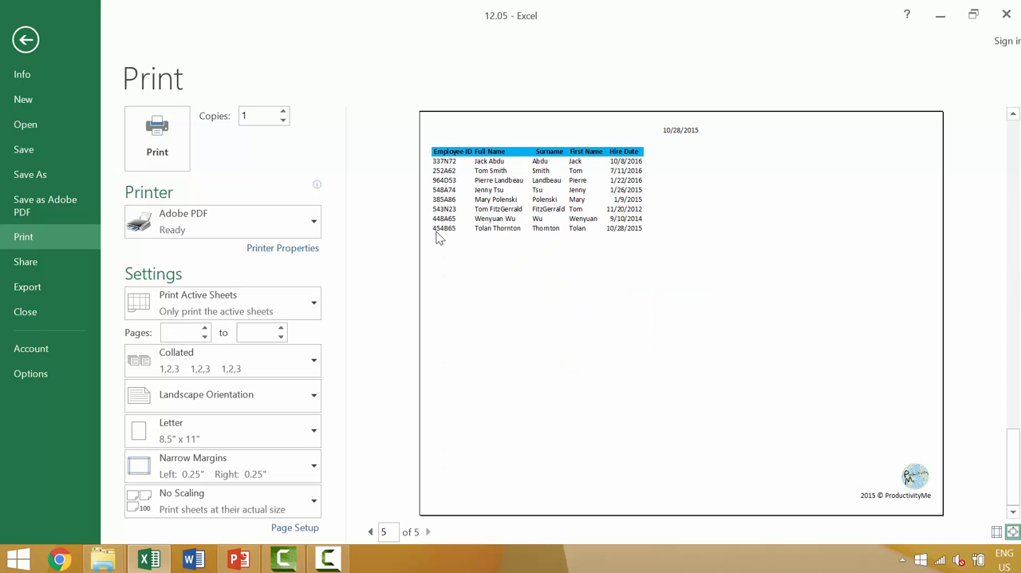
key(Escape)
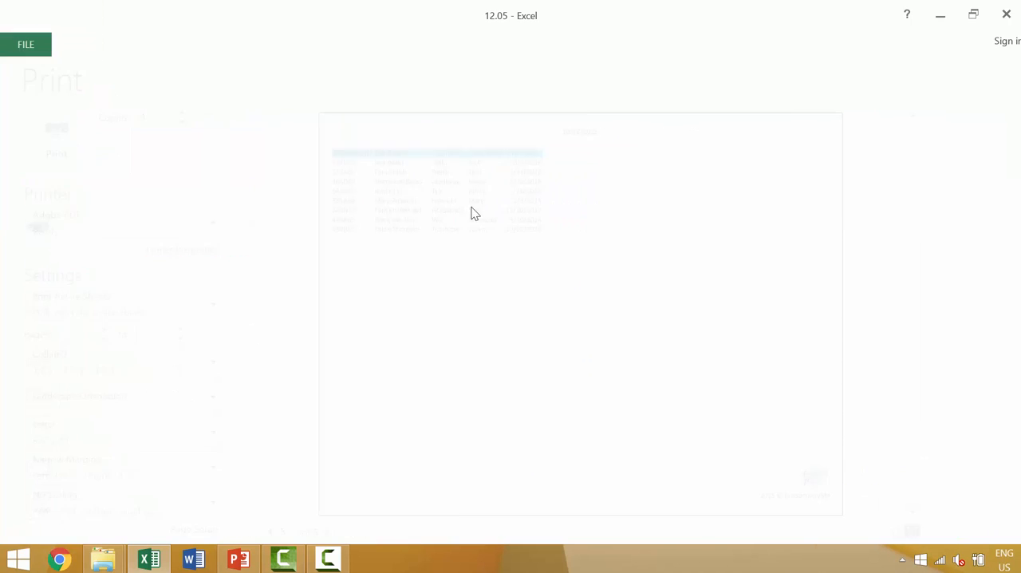
Step: Examine the print area's outer columns, A and E, from the header row down to the empty cells below the last record
click(378, 184)
click(412, 185)
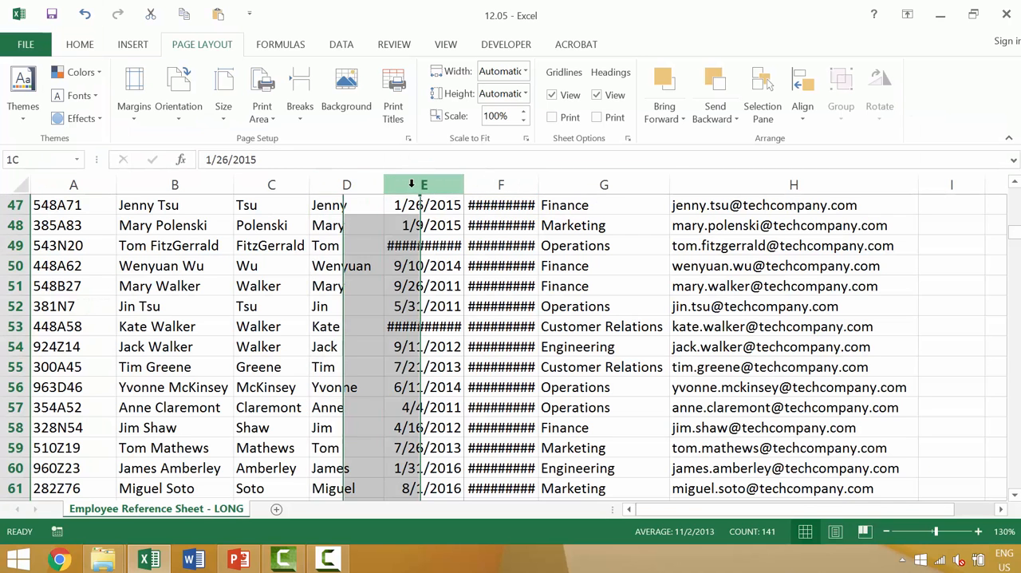
scroll(319, 223, up, 15)
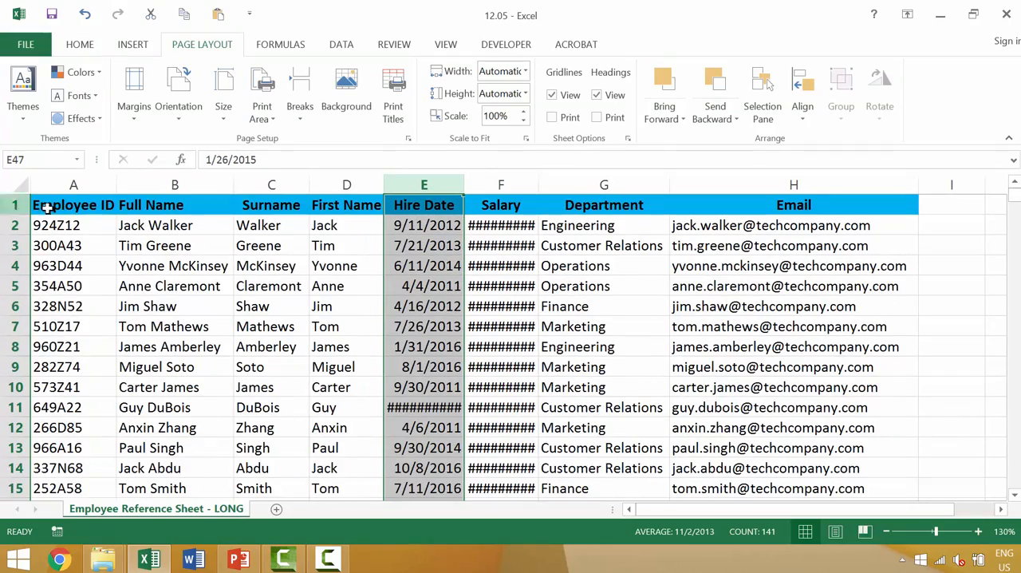
ctrl+click(73, 185)
scroll(86, 205, down, 10)
scroll(86, 205, down, 20)
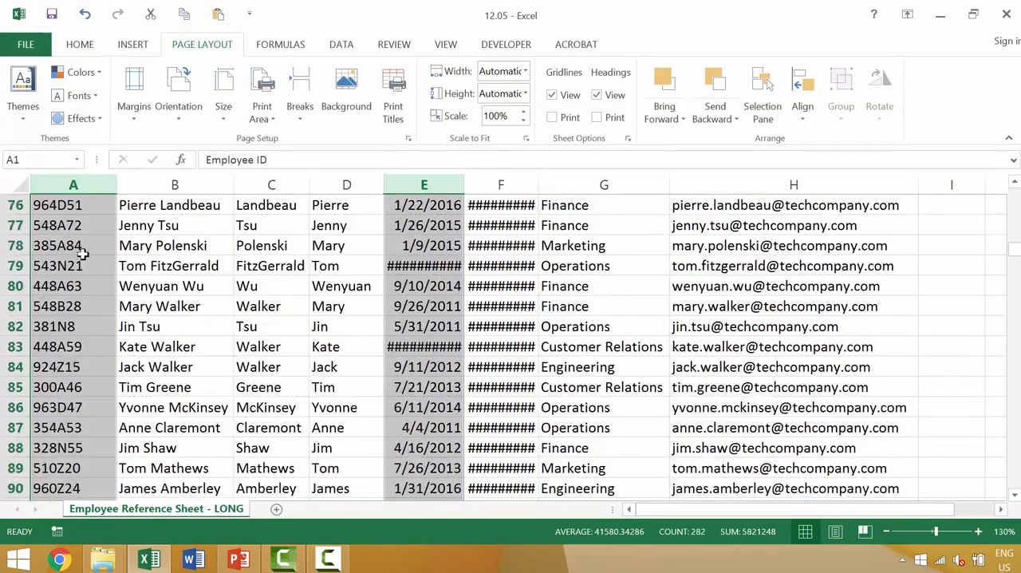
scroll(85, 242, up, 1)
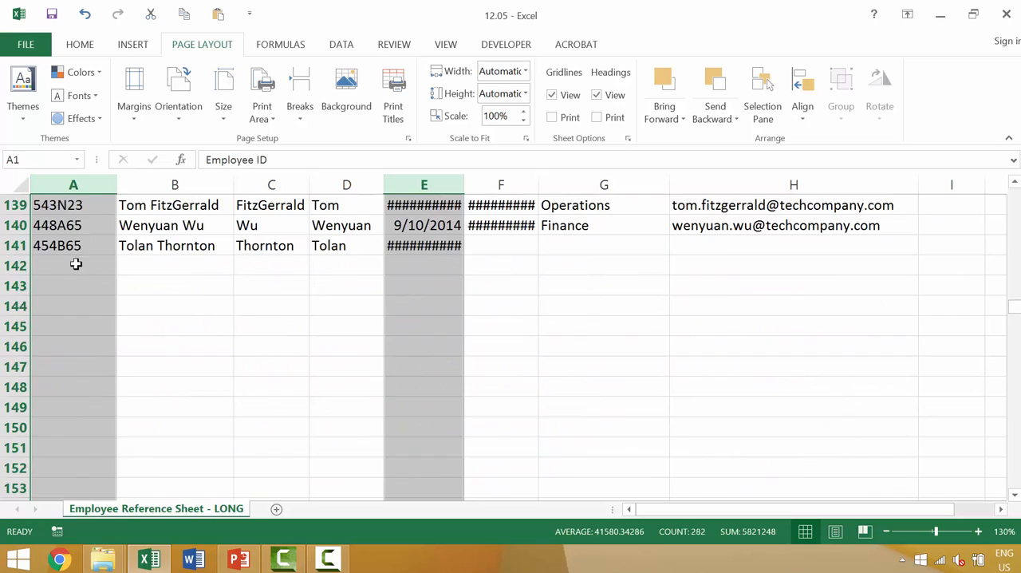
click(75, 264)
click(443, 268)
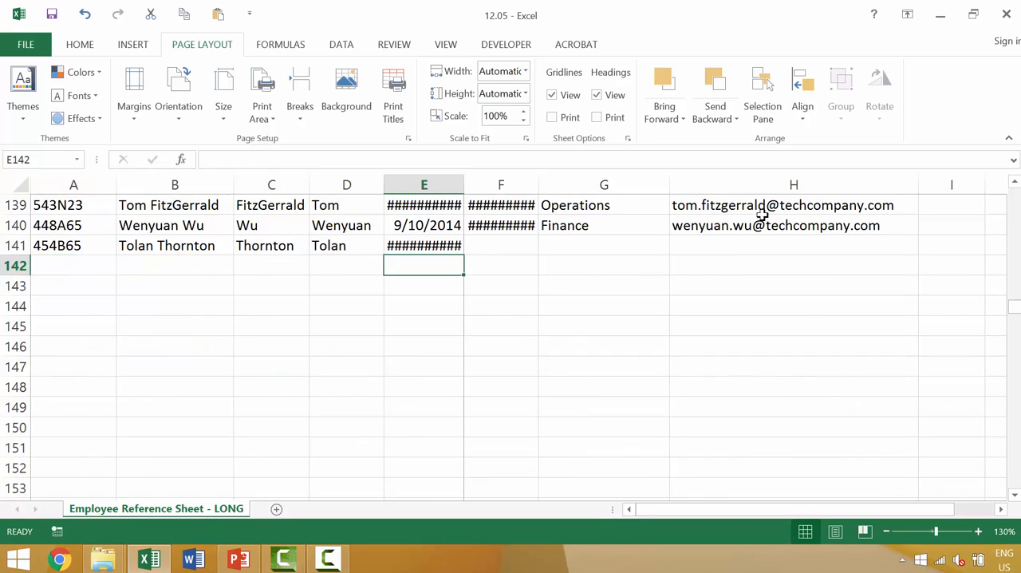
Step: Select the empty column I directly after the Email column
click(935, 185)
scroll(954, 225, up, 3)
scroll(954, 225, up, 20)
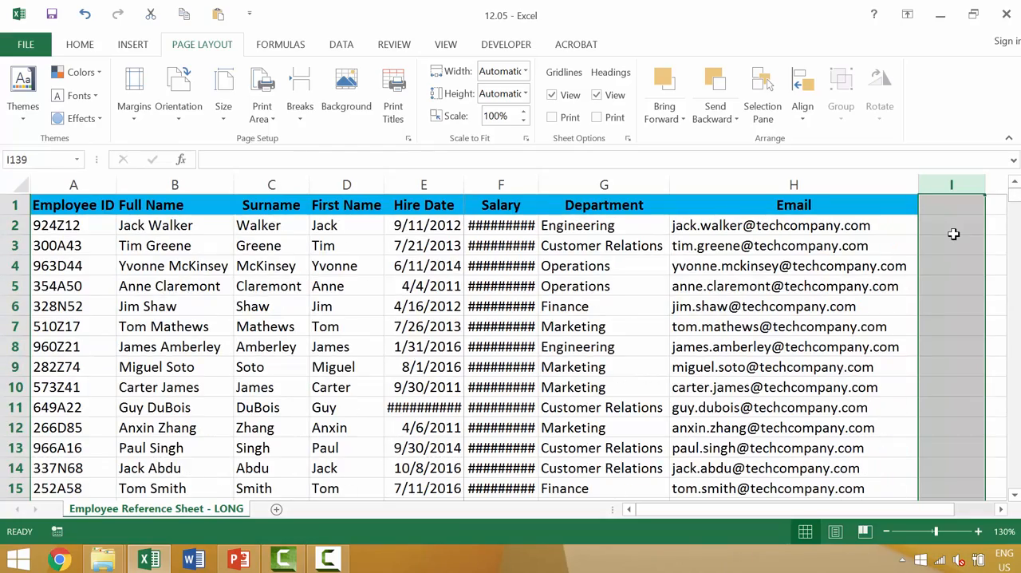
ctrl+scroll(953, 233, down, 1)
text(Phone)
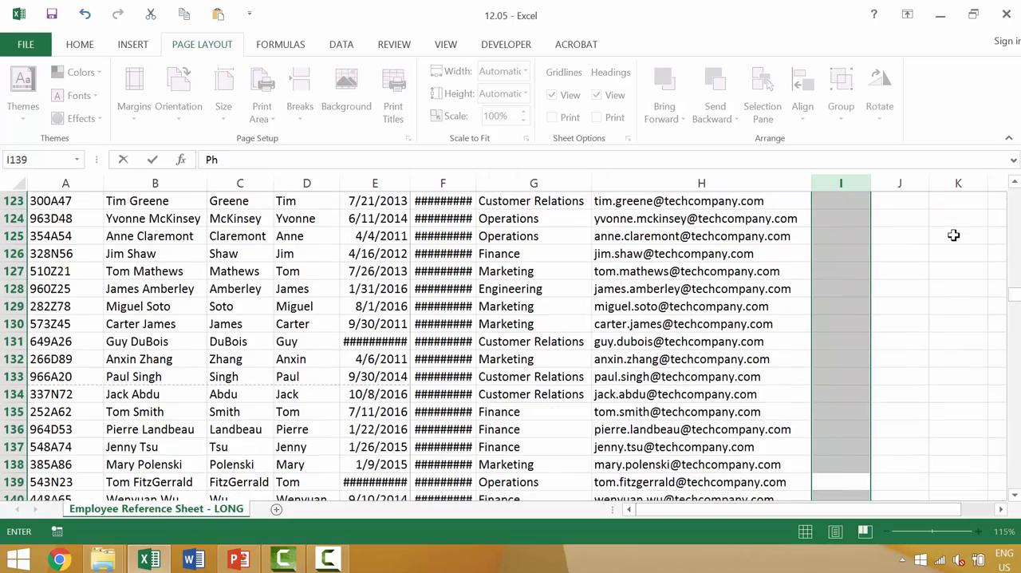
key(BackSpace)
key(BackSpace)
key(BackSpace)
key(BackSpace)
key(BackSpace)
key(Escape)
Step: Enter the heading "Phone Number" in cell I1 and fit column I's width to it
key(ctrl+Up)
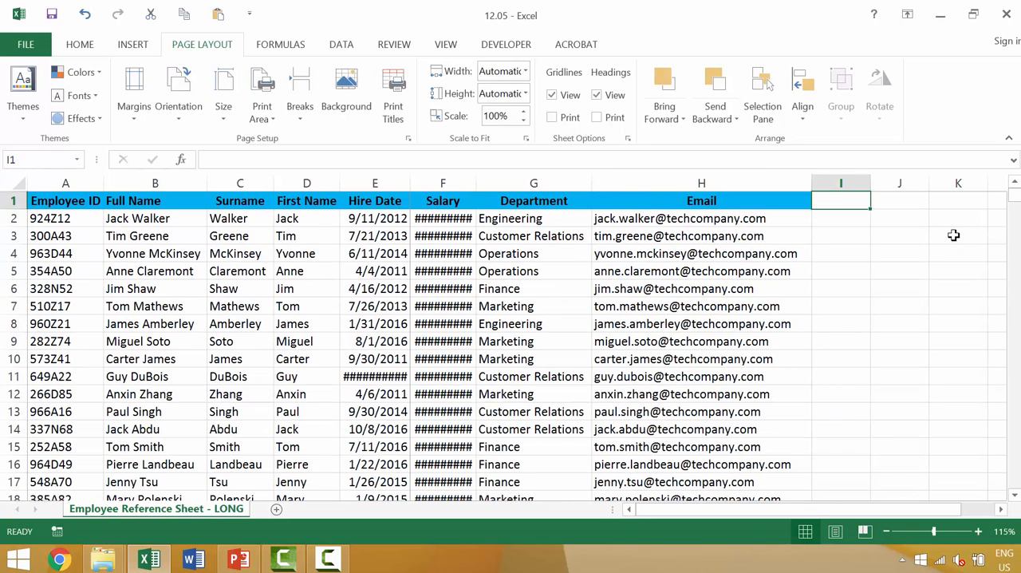
text(Phone Numbner)
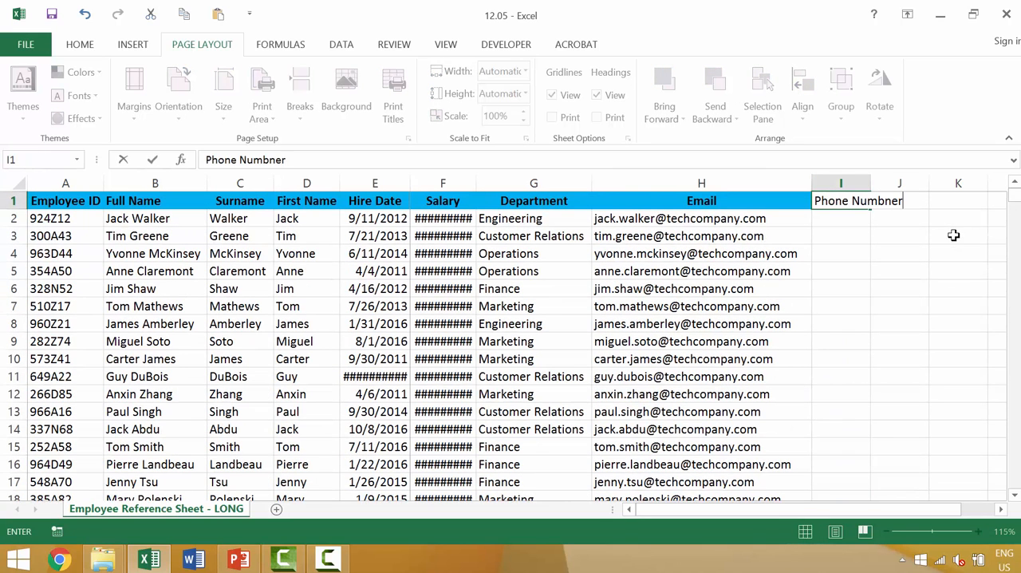
key(BackSpace)
key(BackSpace)
key(BackSpace)
text(er)
key(Return)
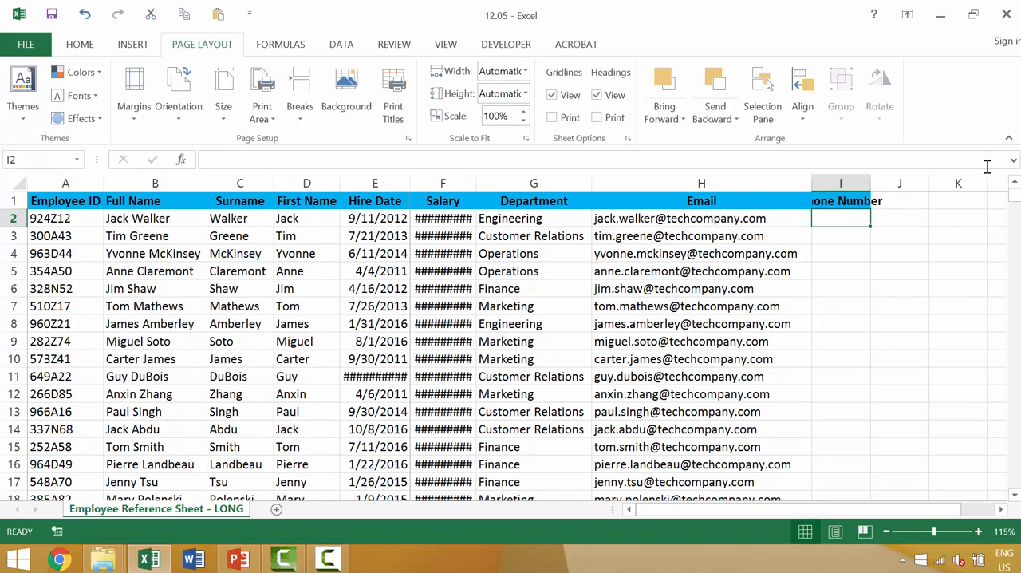
double_click(871, 183)
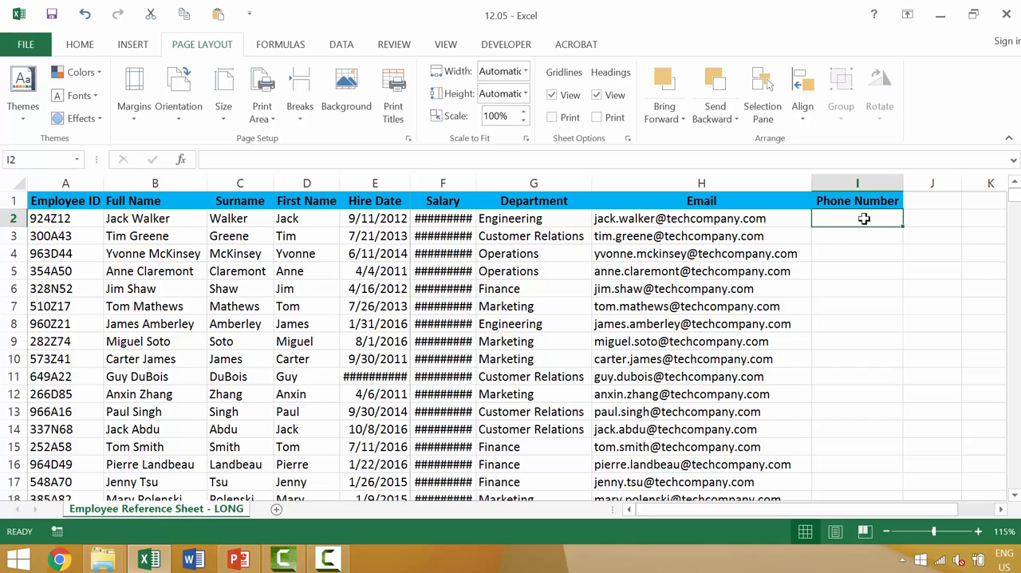
text(=)
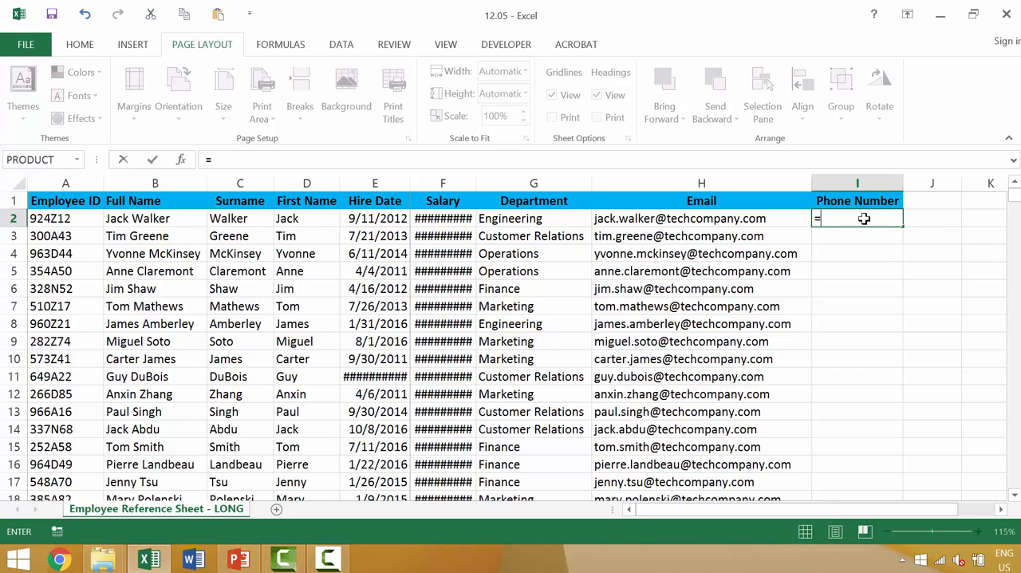
text(rand)
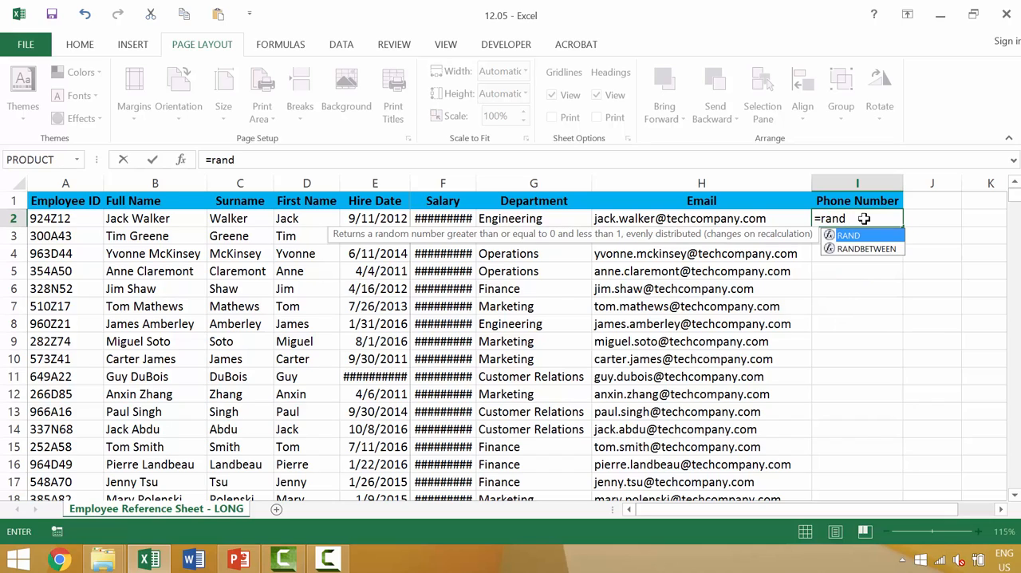
key(Down)
key(Tab)
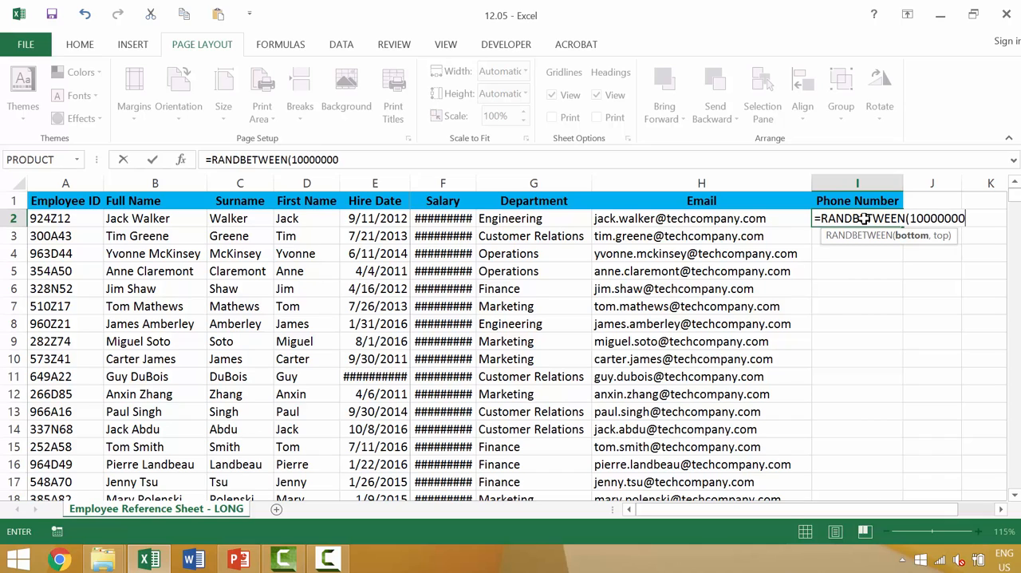
text(1000000000,)
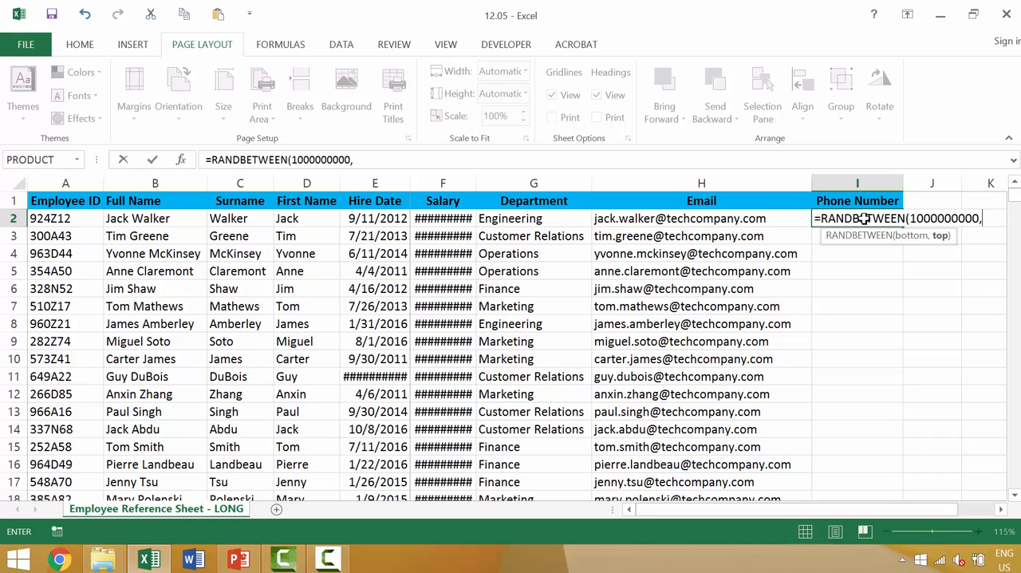
text(999999999)
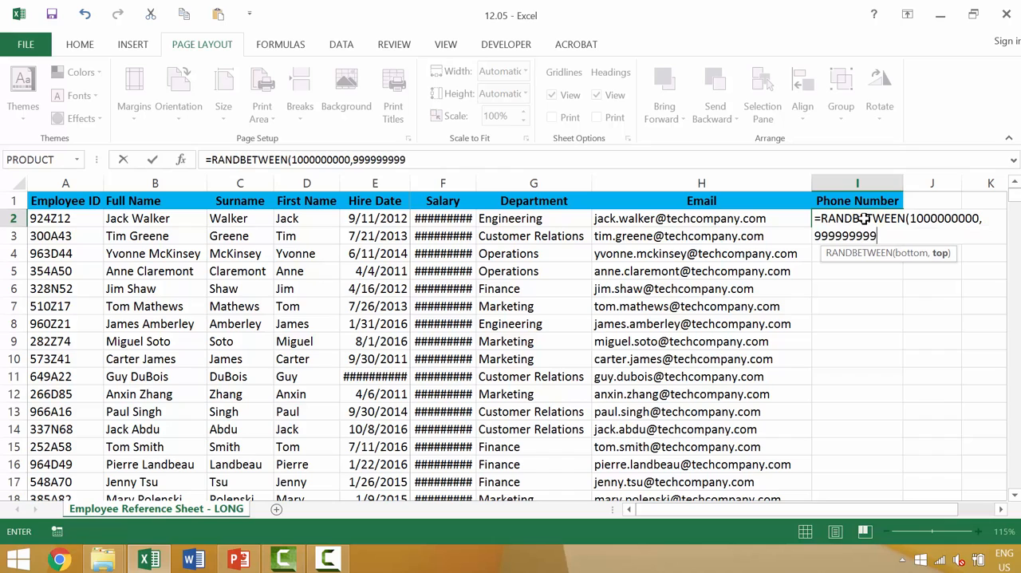
text(9)
key(Return)
Step: Fill the random number formula from I2 down the Phone Number column to the last employee record
click(865, 218)
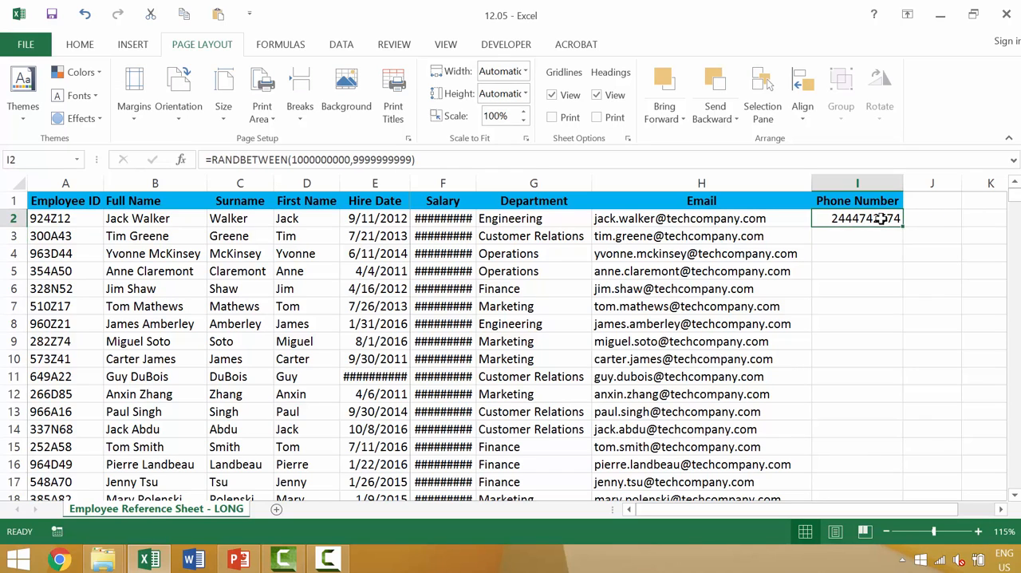
double_click(903, 227)
scroll(895, 225, down, 11)
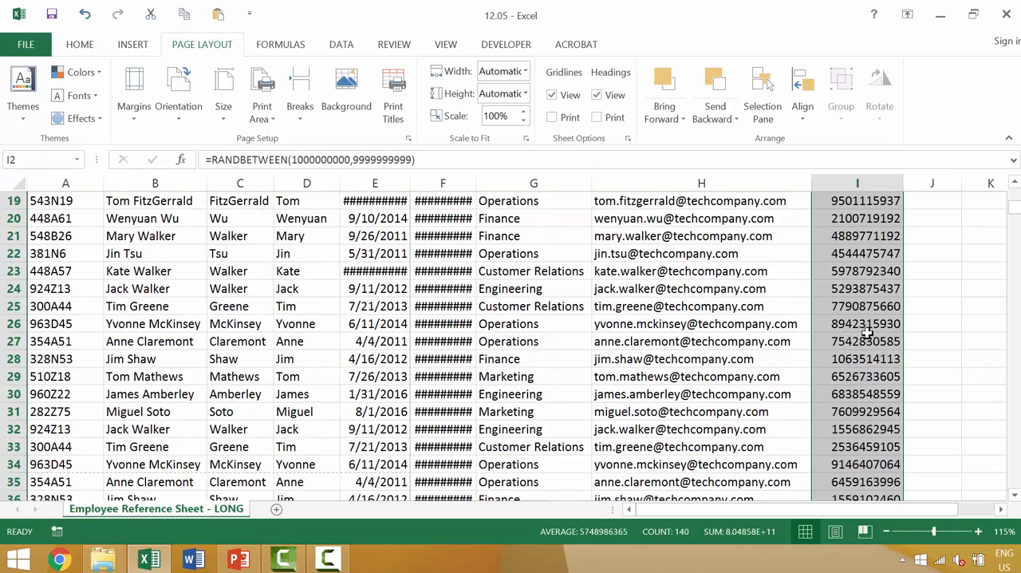
Step: Format the generated numbers in the Phone Number column with the Special category's Phone Number type and check them down the column
scroll(870, 341, up, 11)
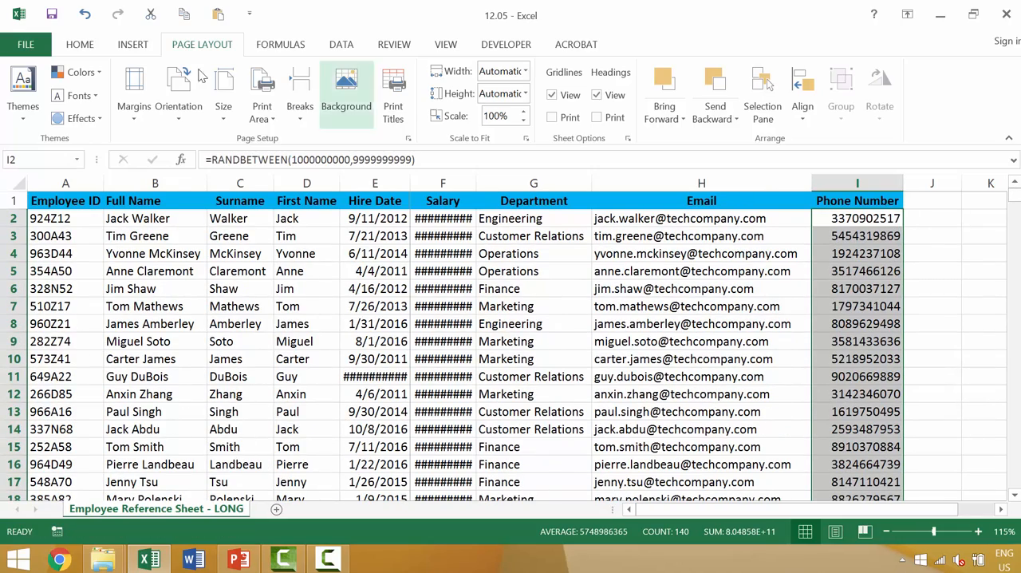
click(80, 46)
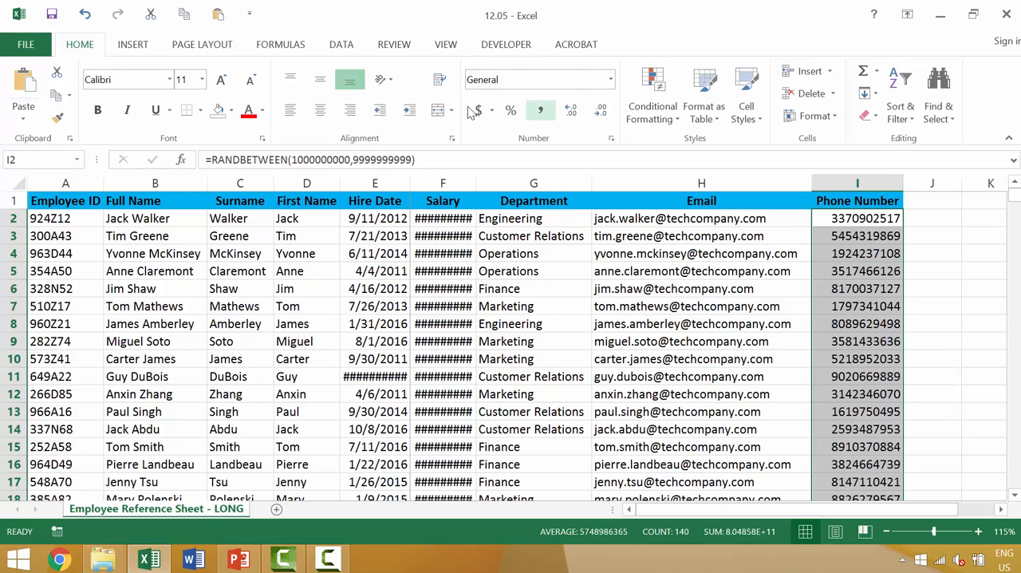
click(611, 81)
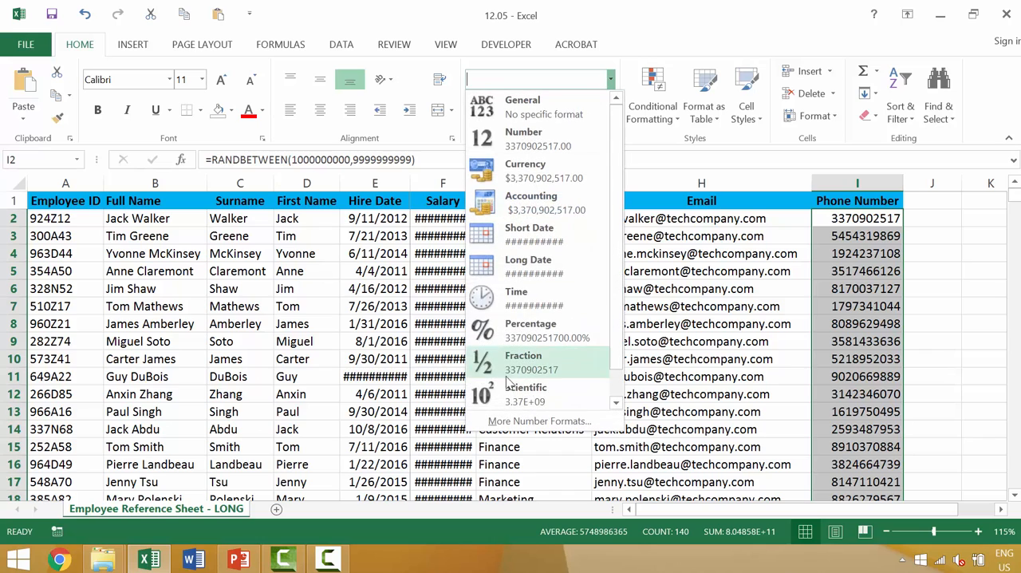
click(539, 421)
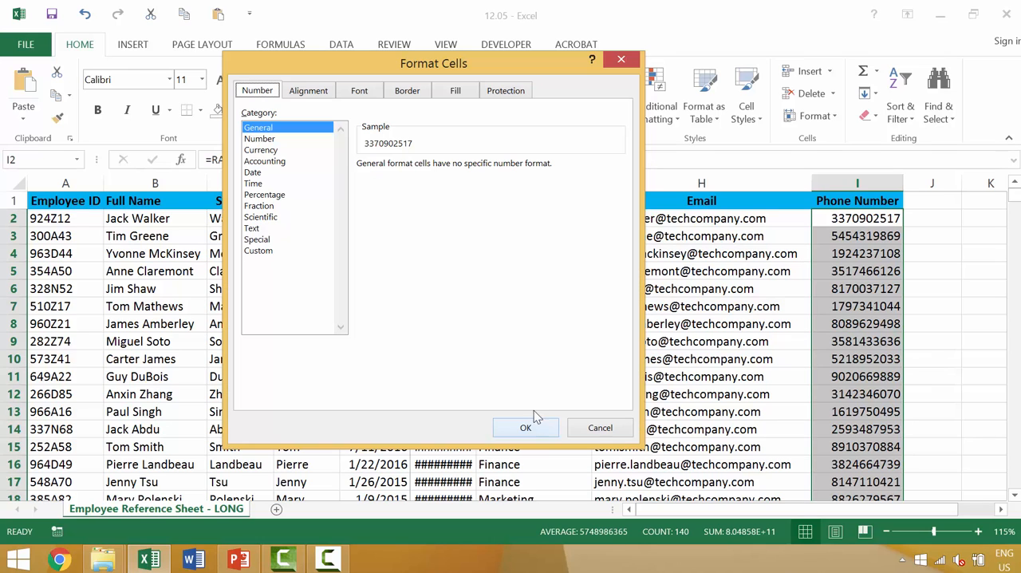
click(259, 241)
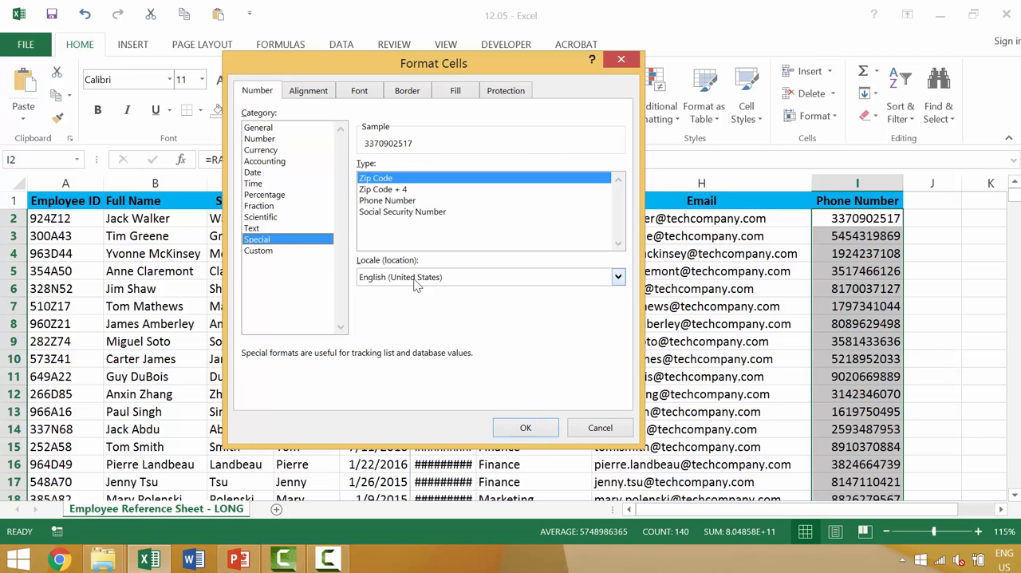
click(394, 200)
click(527, 428)
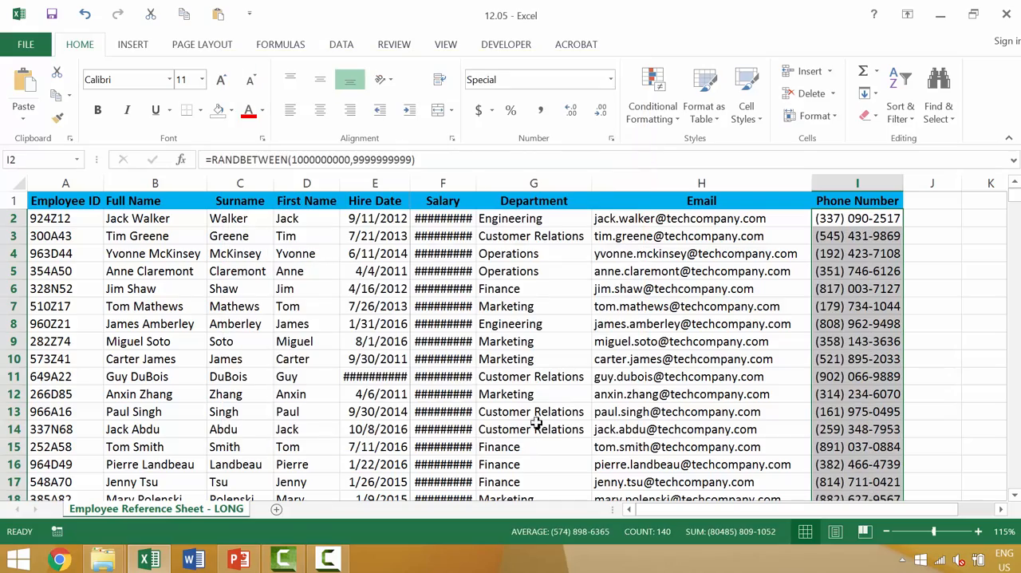
click(913, 236)
scroll(913, 237, down, 20)
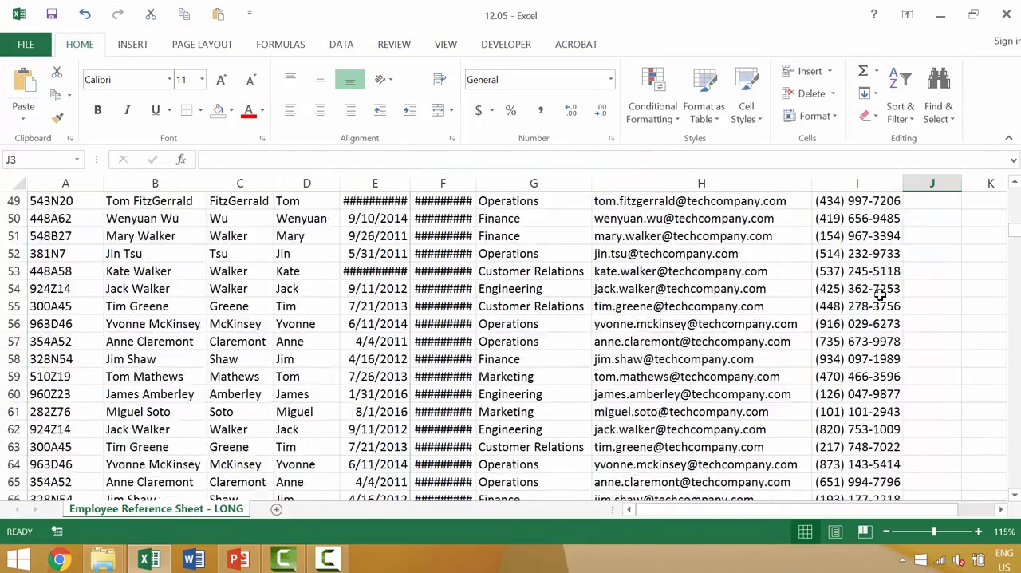
scroll(866, 317, down, 10)
scroll(864, 315, up, 20)
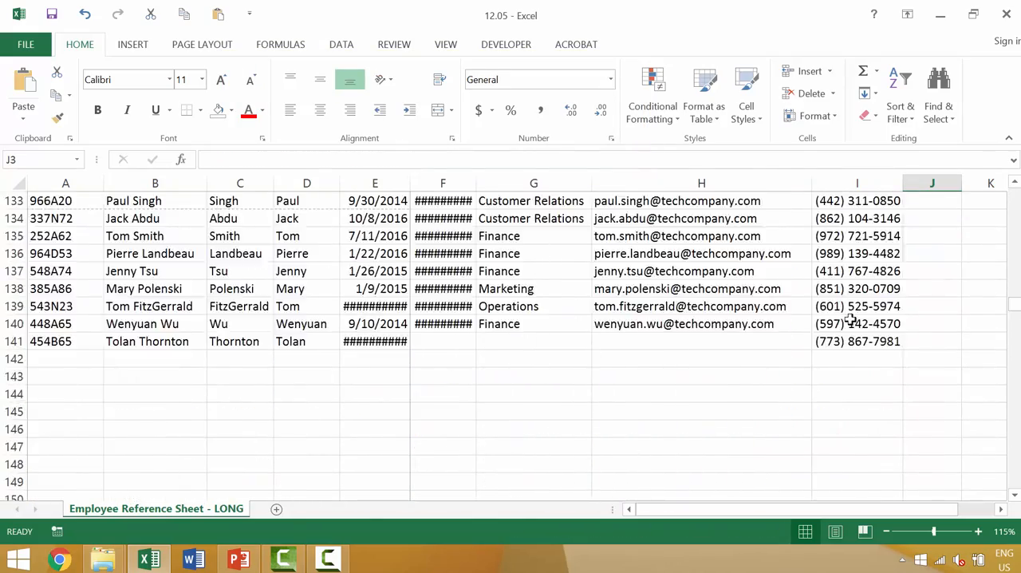
scroll(851, 320, up, 20)
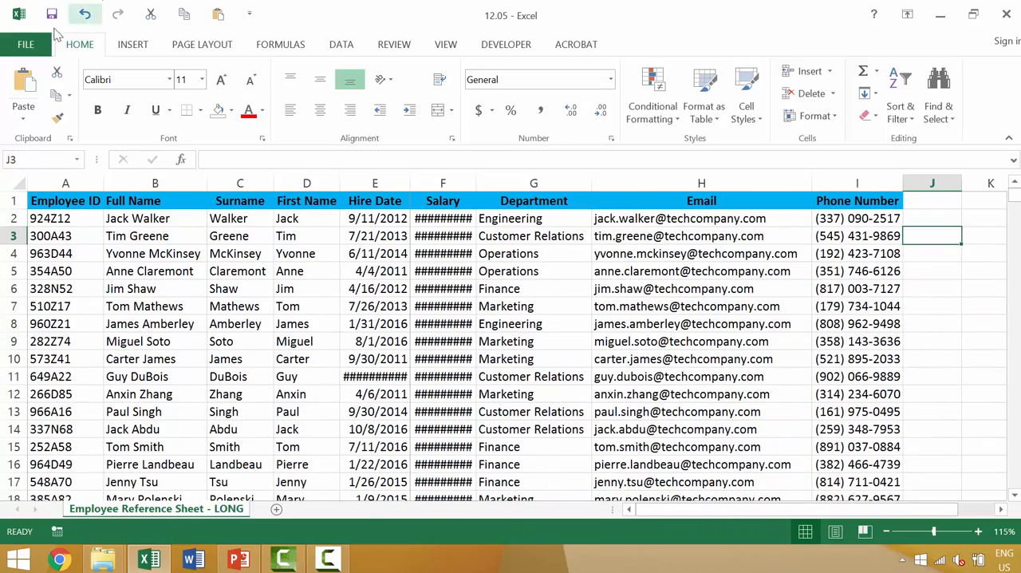
Step: Check in the print preview, through to the last page, whether the added employee row and Phone Number column are included
click(25, 45)
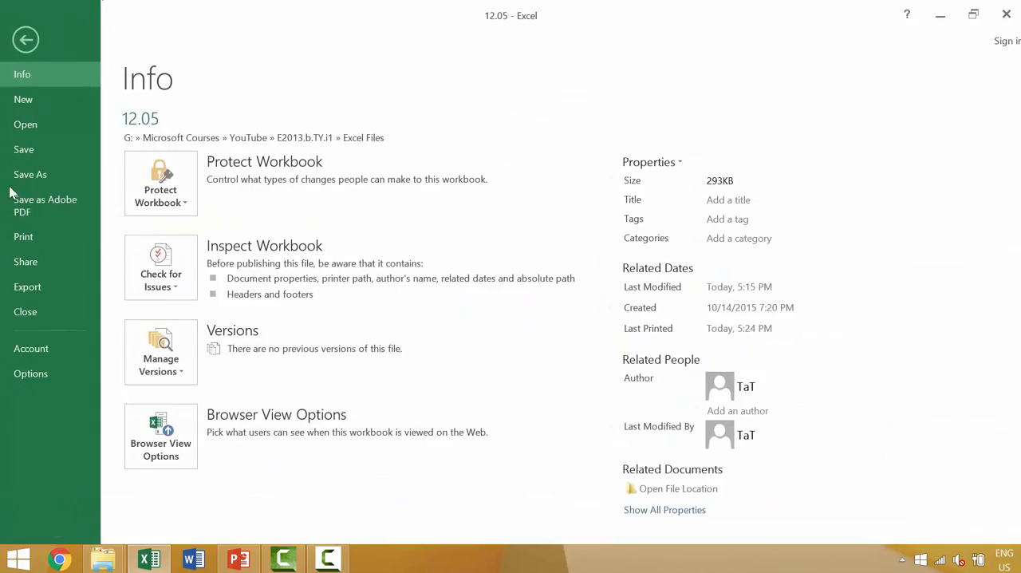
click(45, 237)
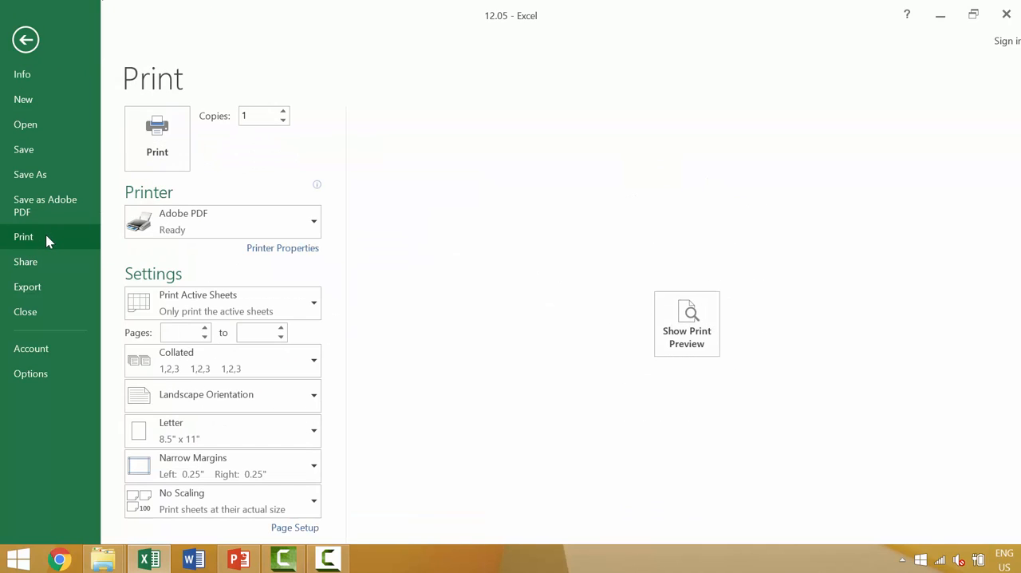
click(659, 327)
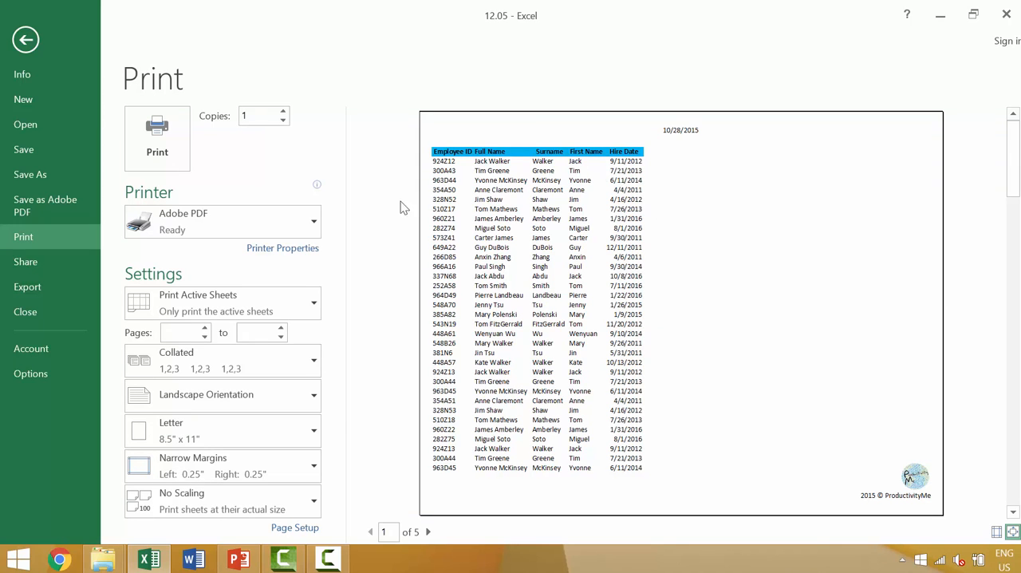
click(428, 531)
click(427, 531)
click(427, 531)
click(428, 531)
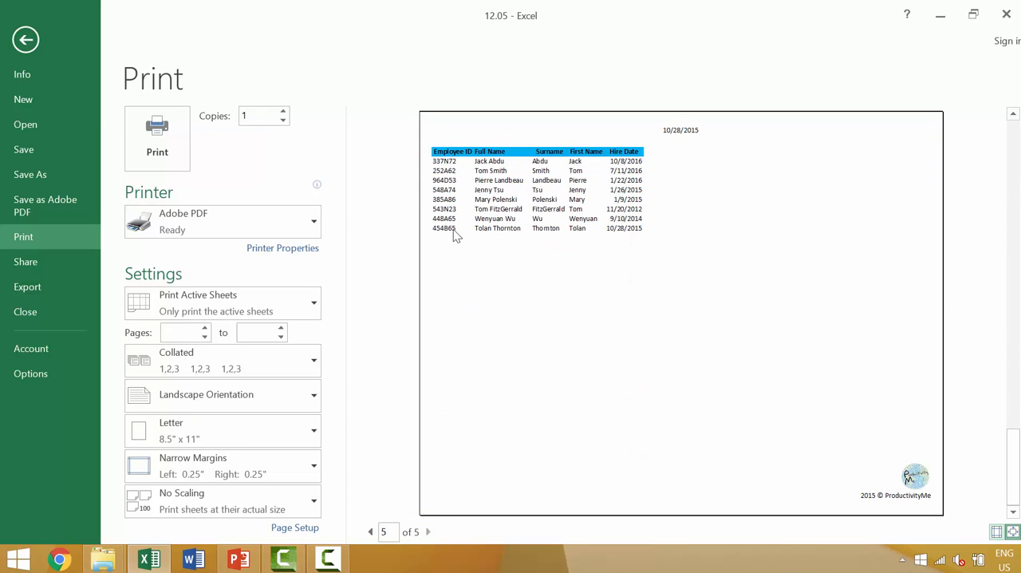
key(Escape)
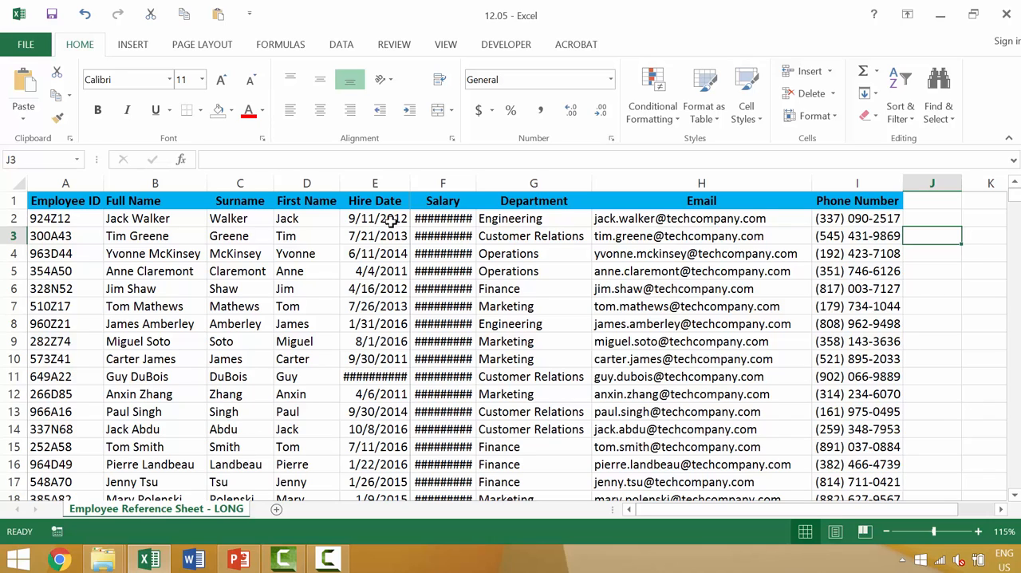
Step: Clear the print area from the employee sheet and select the first phone number in cell I2
key(ctrl+Home)
click(202, 45)
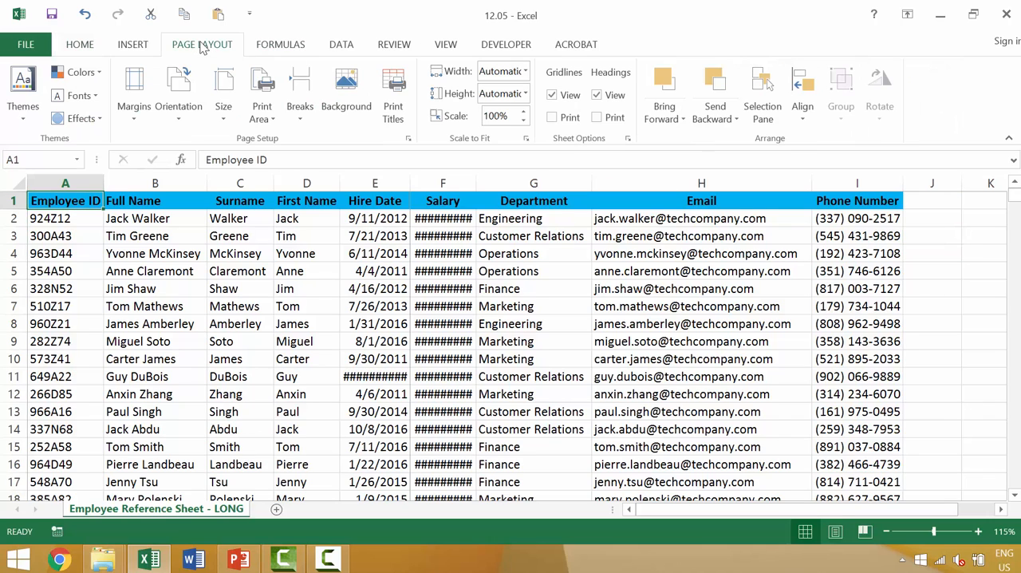
click(263, 111)
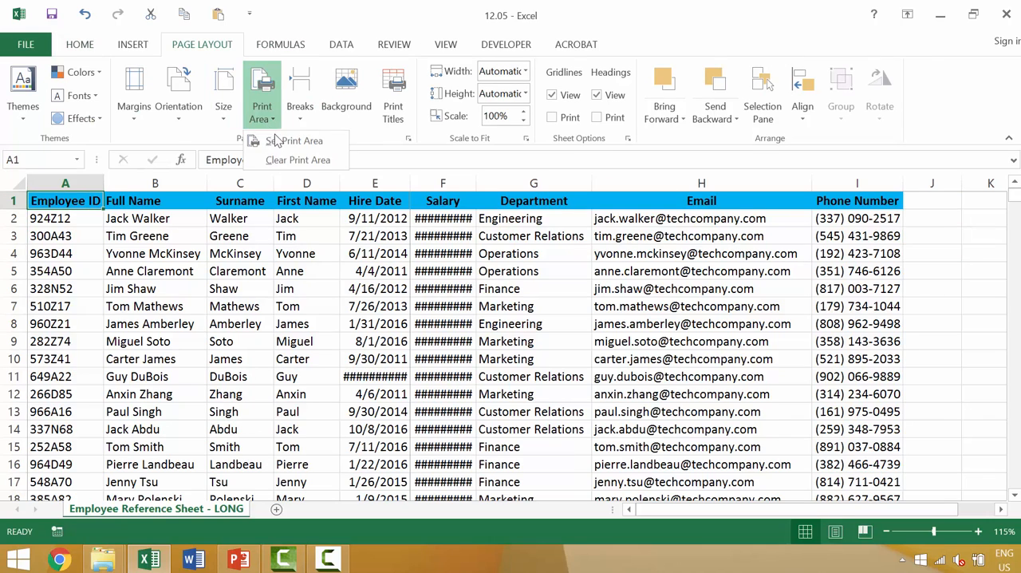
click(292, 161)
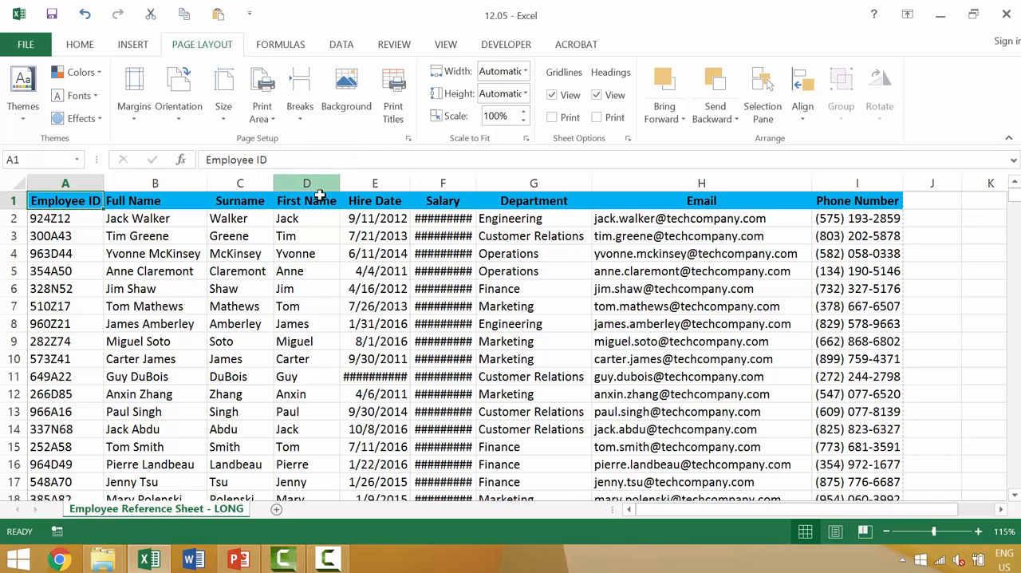
click(860, 218)
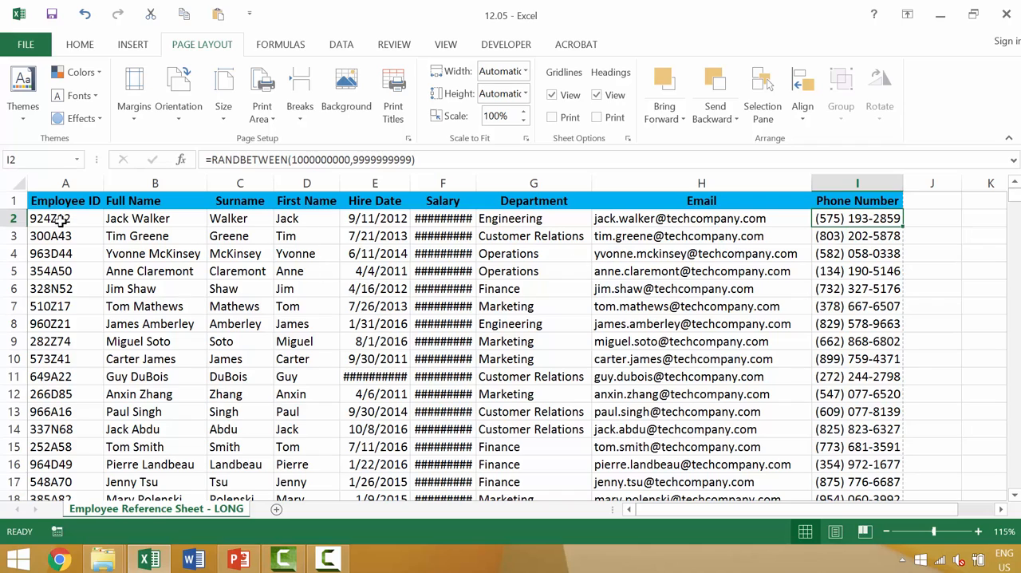
Step: Review the first and last pages of the print preview for all columns and the added employee row, and return to the sheet
key(ctrl+p)
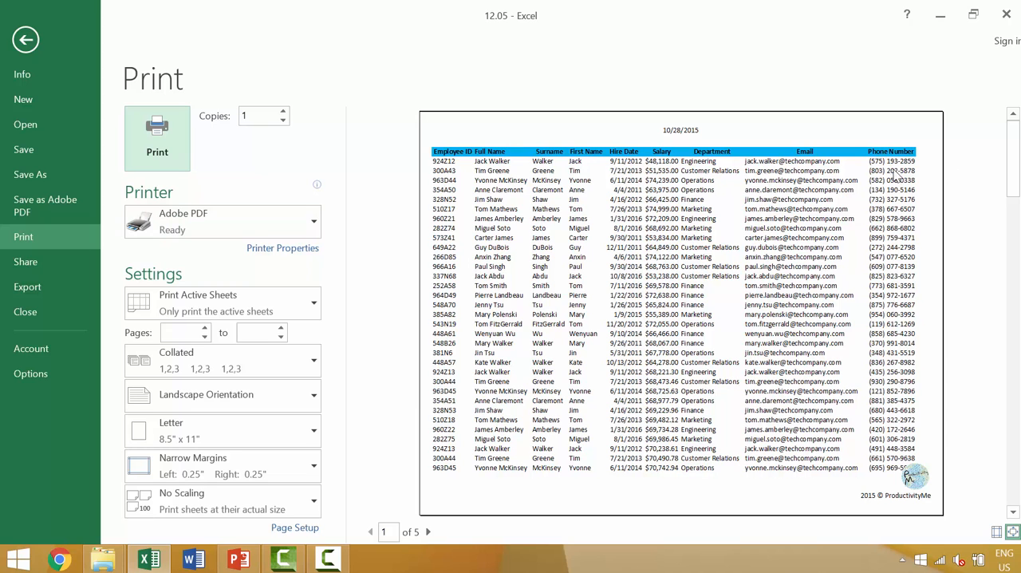
scroll(806, 228, down, 1)
scroll(807, 233, down, 3)
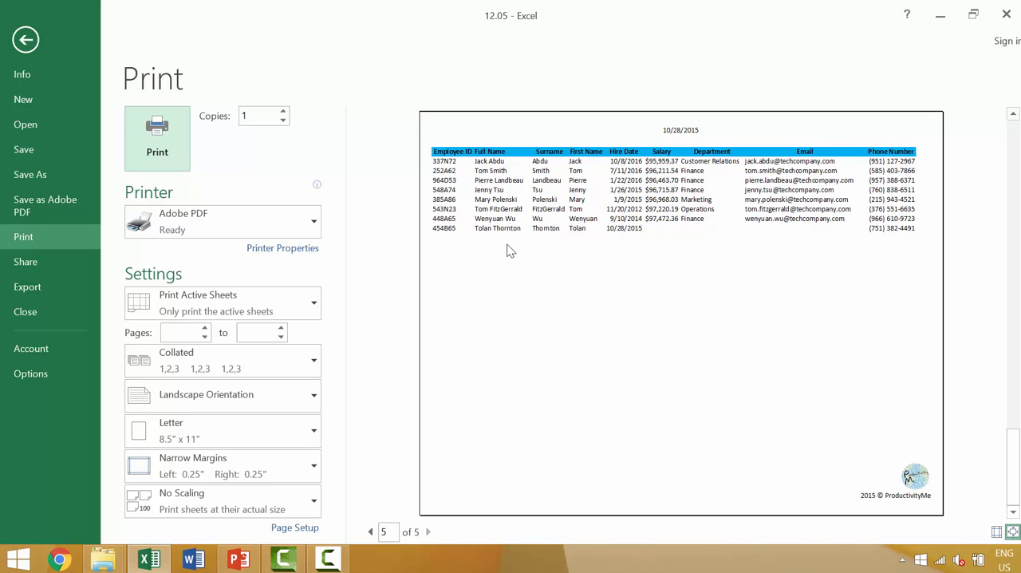
scroll(507, 249, up, 5)
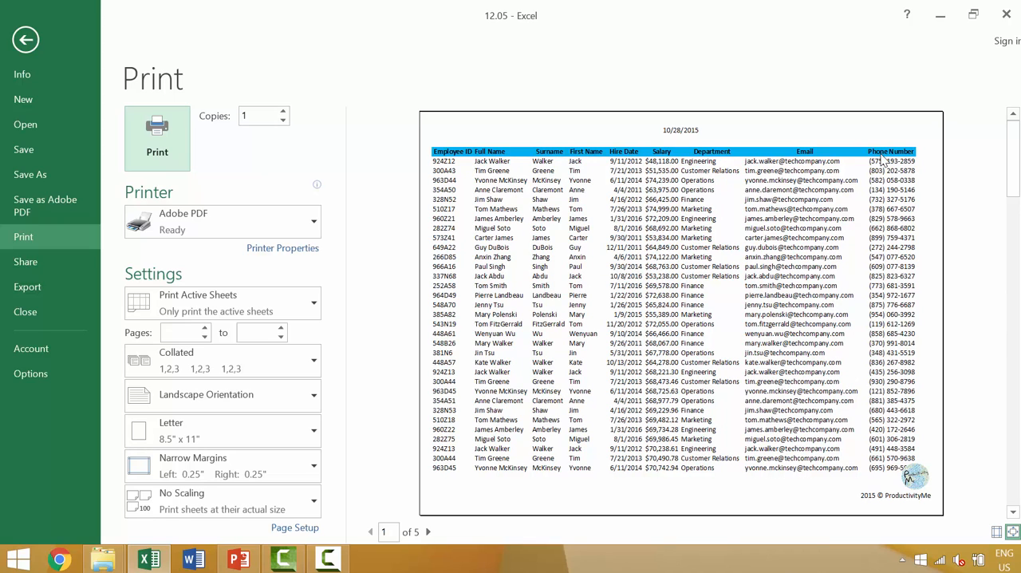
key(Escape)
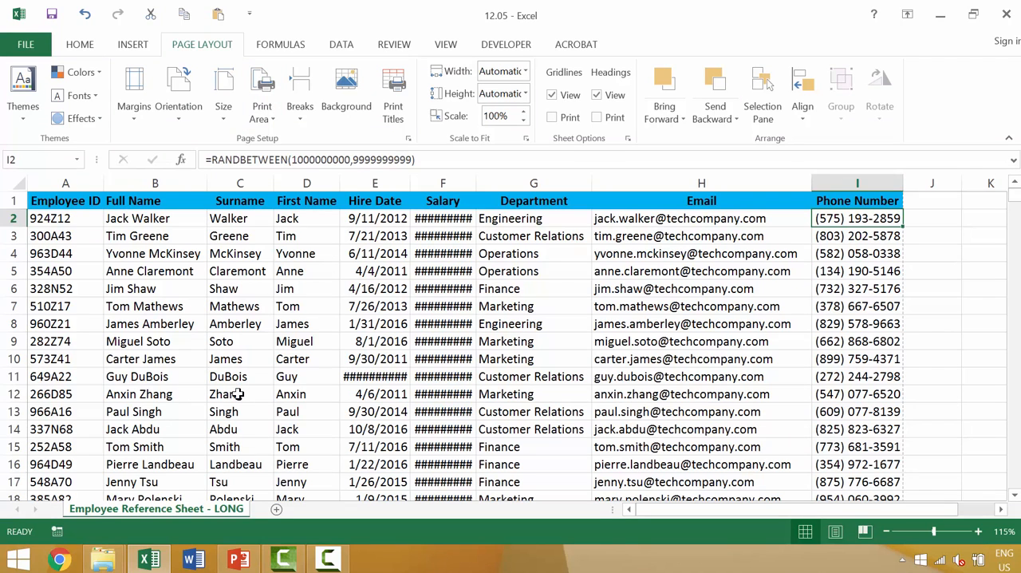
Step: Set the range A1:I11 as the print area and check it in the print preview
click(70, 180)
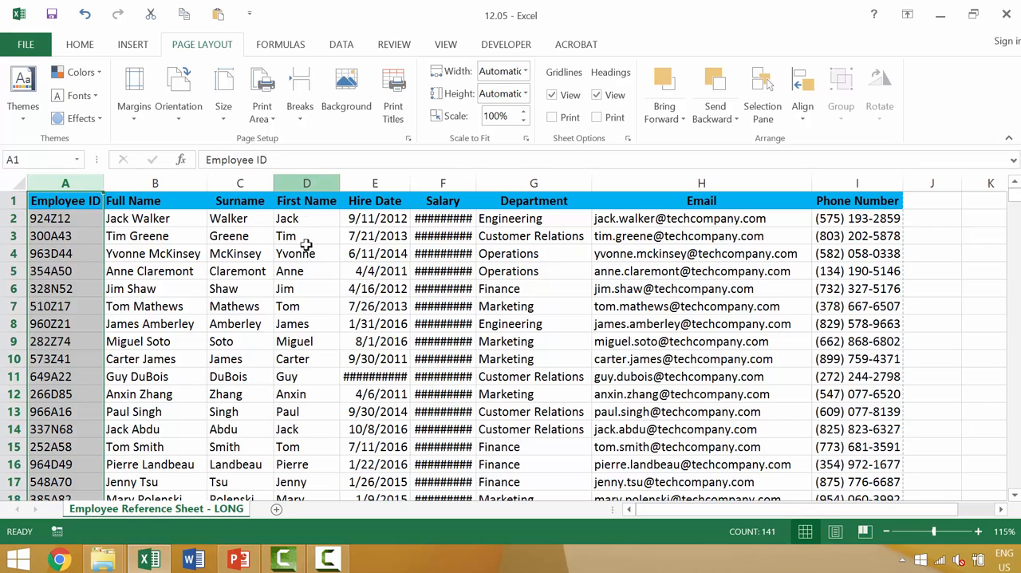
click(67, 202)
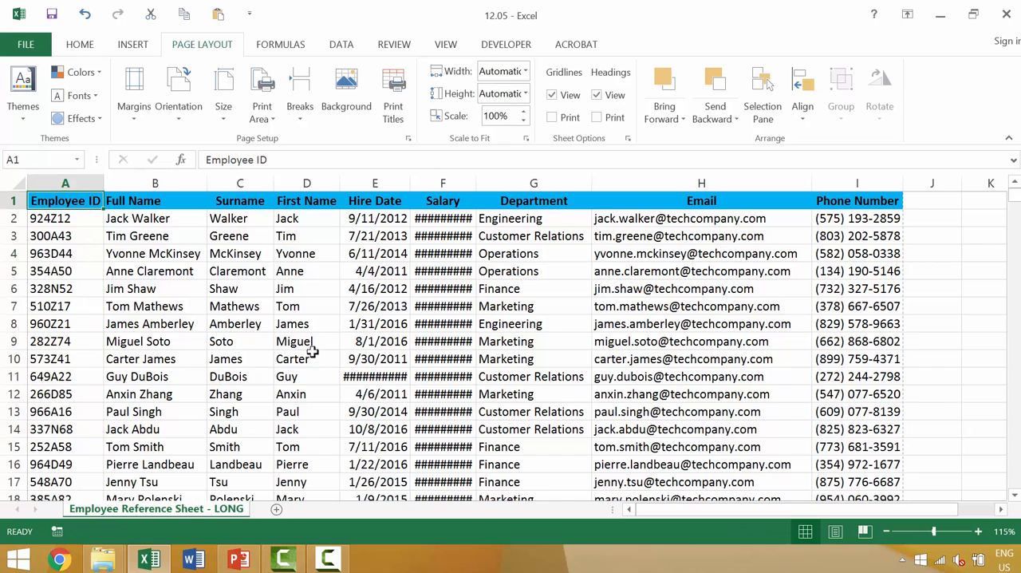
shift+click(300, 377)
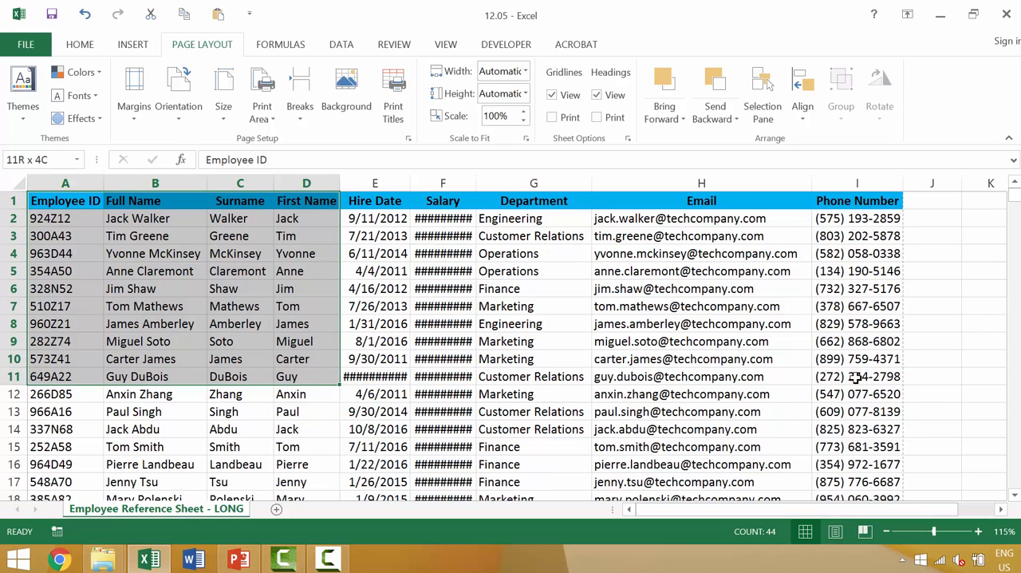
shift+click(854, 376)
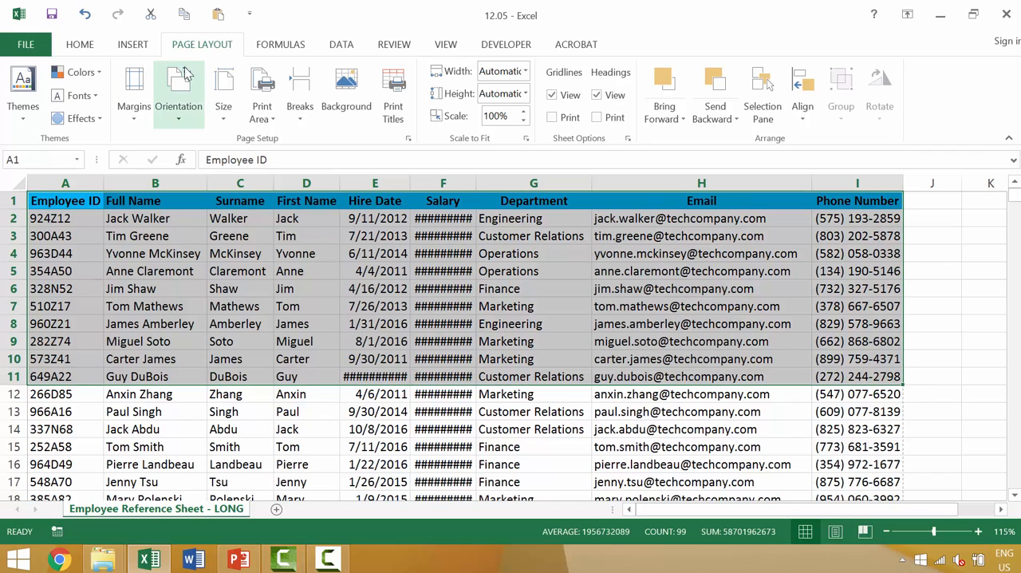
click(264, 111)
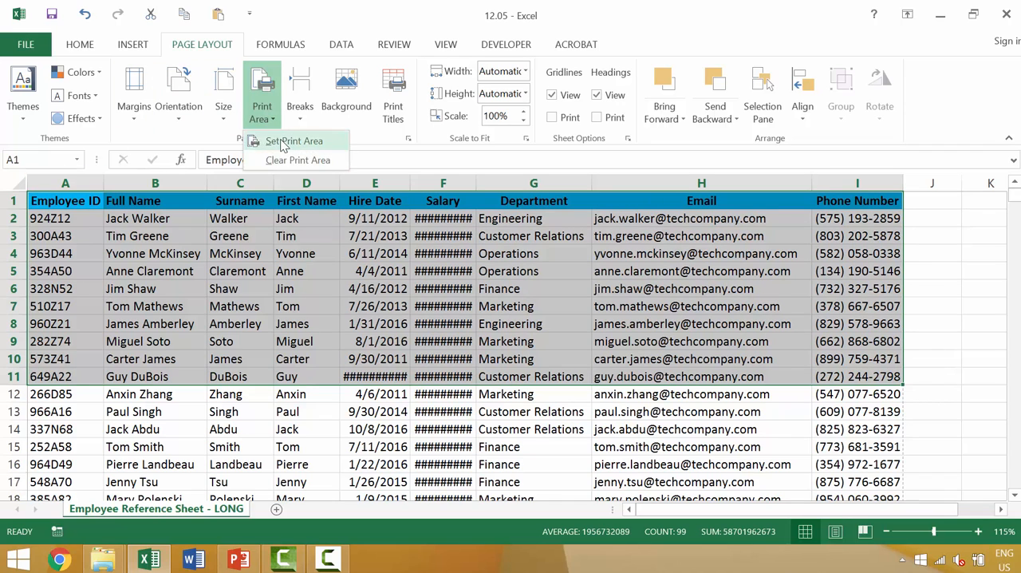
click(282, 143)
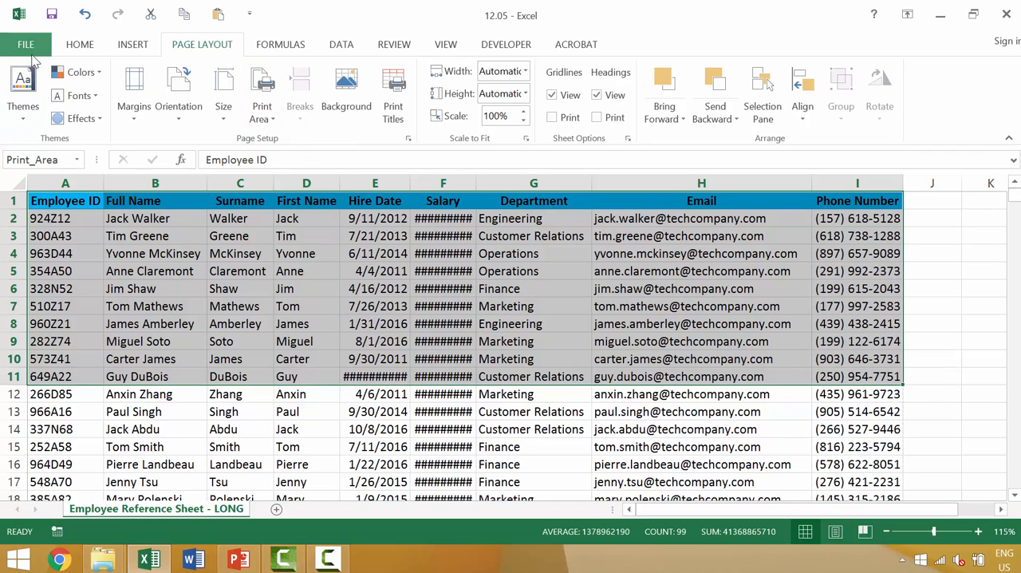
key(ctrl+p)
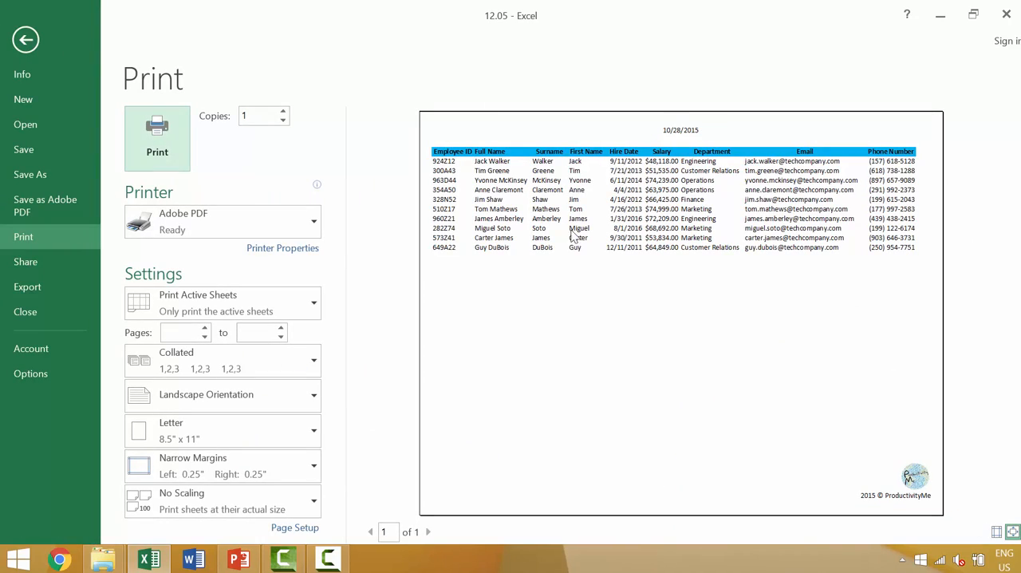
key(Escape)
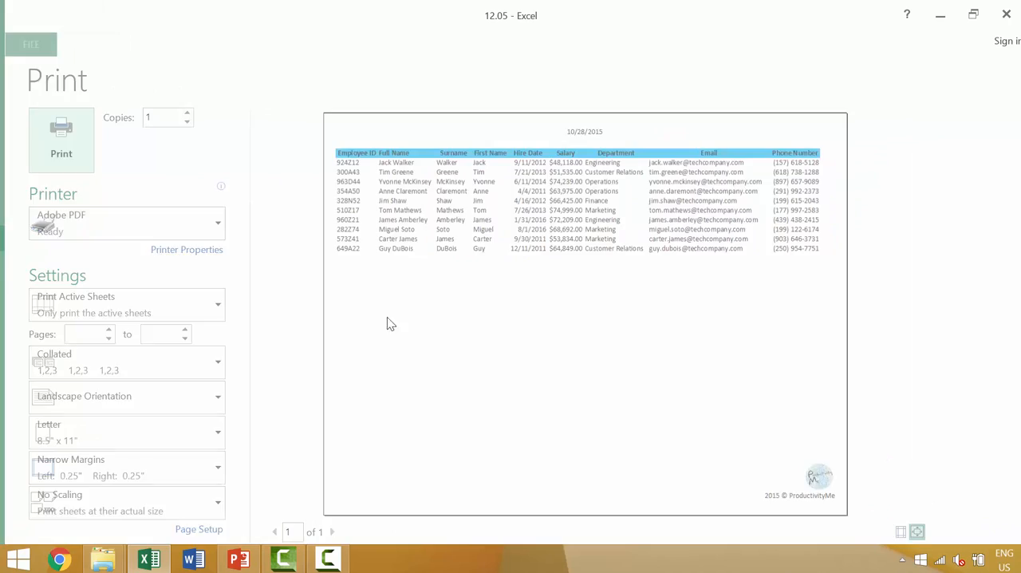
Step: Clear the print area that covers A1:I11
scroll(257, 380, down, 3)
scroll(241, 390, up, 3)
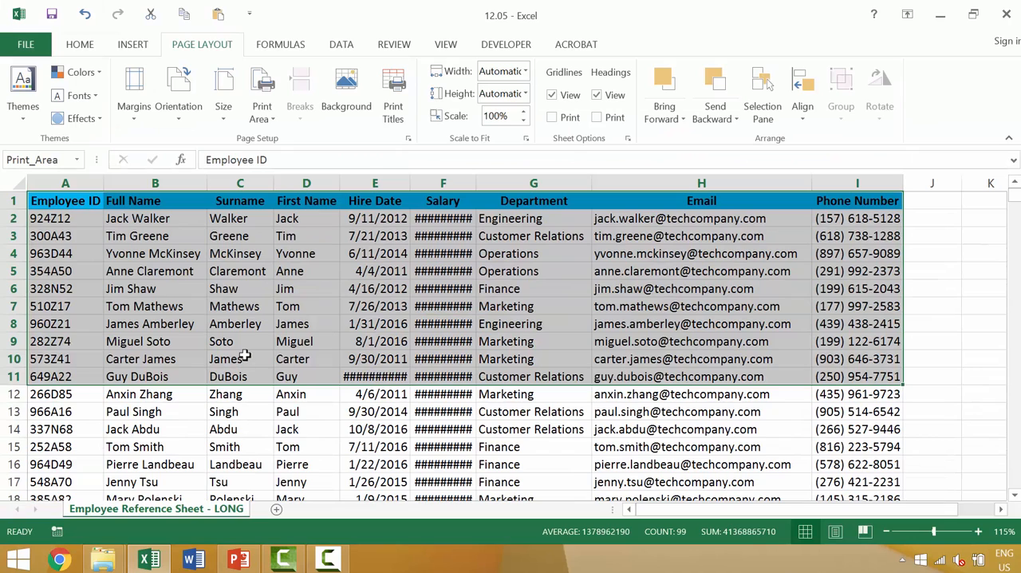
click(267, 119)
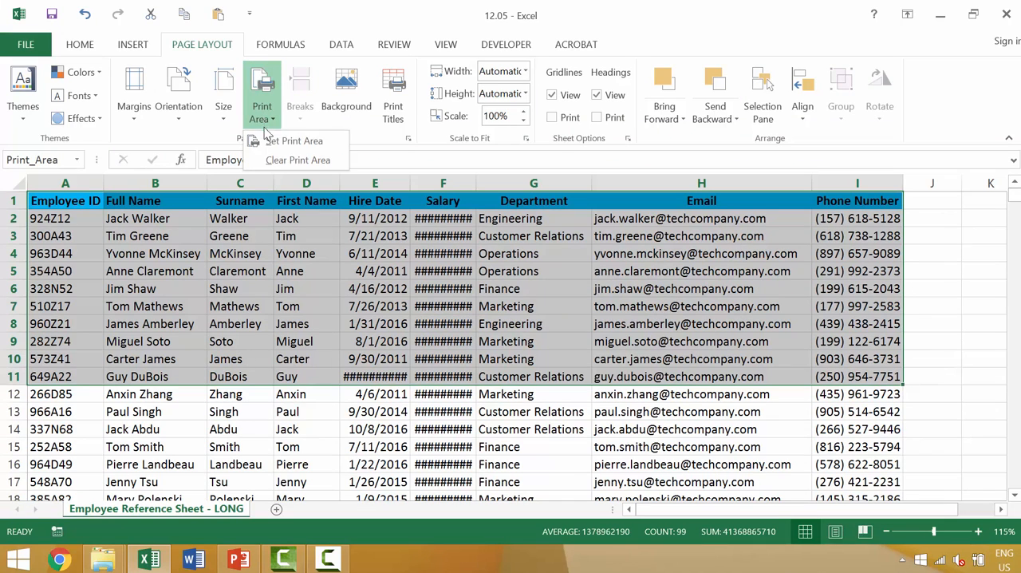
click(272, 171)
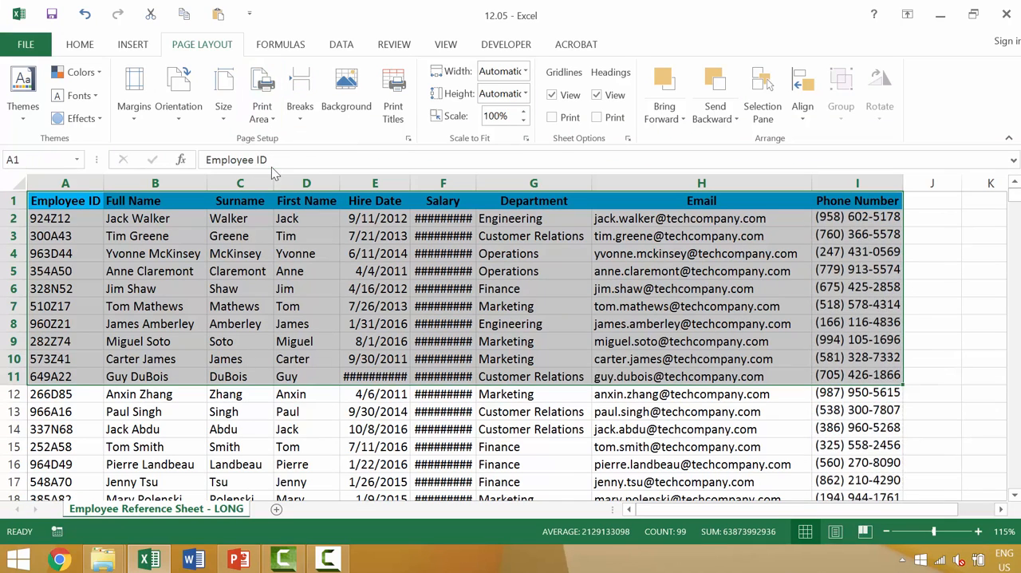